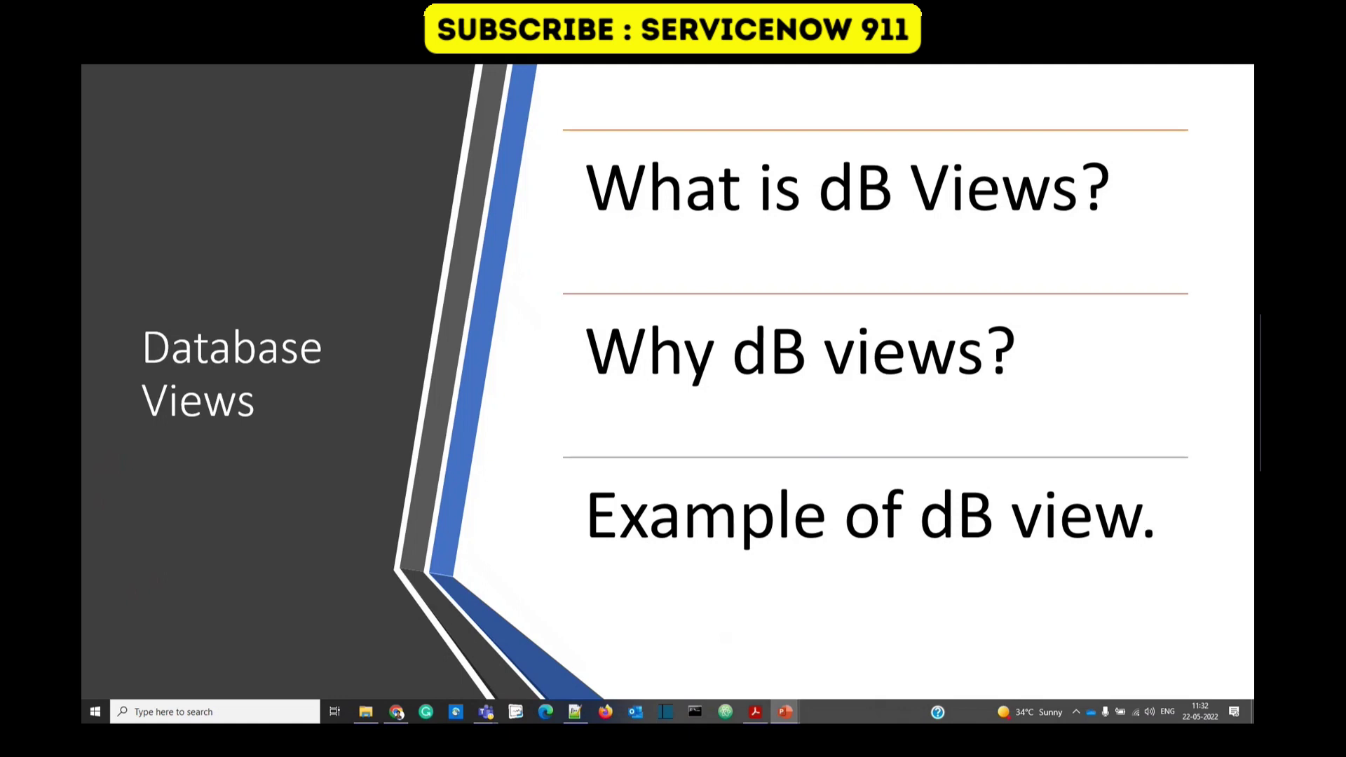
Leave the Database Views slideshow and bring the ServiceNow browser window to the front.
key(alt+Tab)
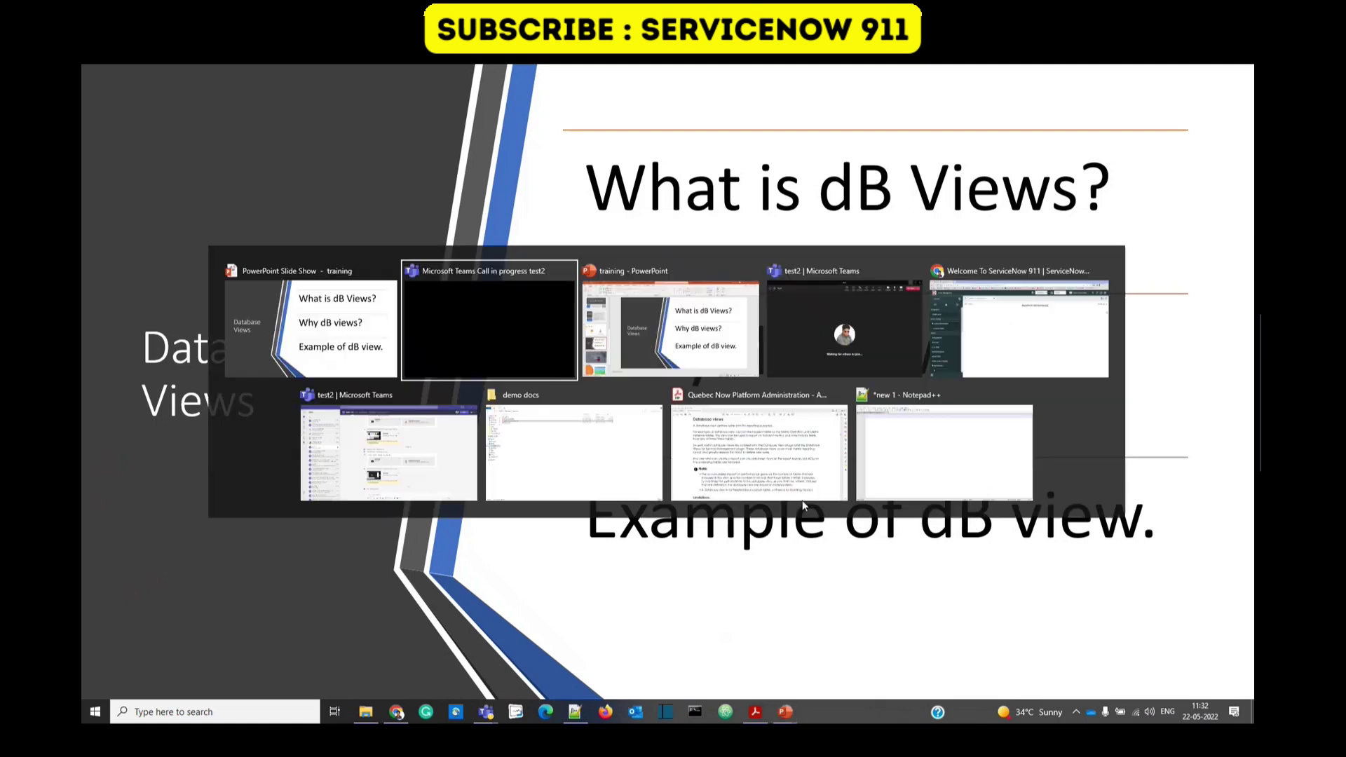
key(alt+Tab)
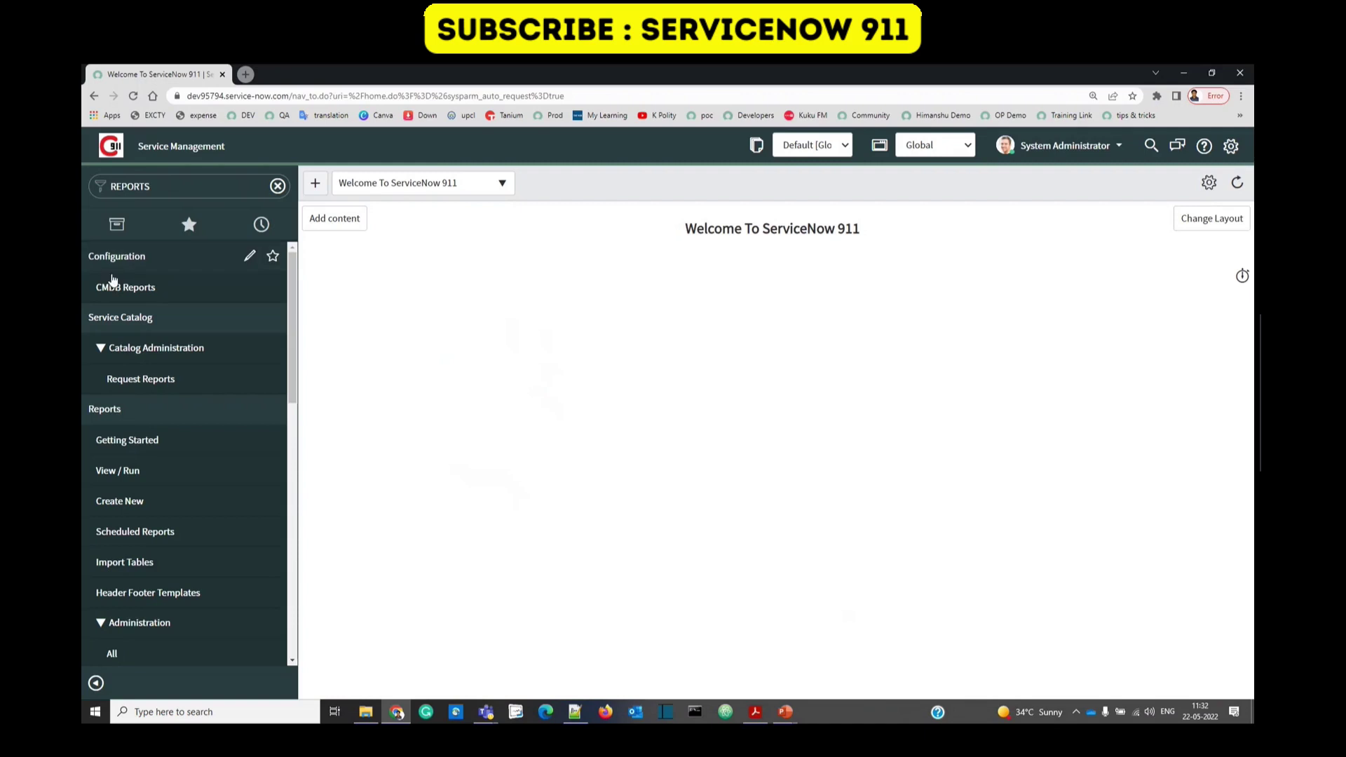
Open the reports list in a new tab, highlighting a report's Contract [ast_contract] source table.
middle_click(118, 467)
click(300, 70)
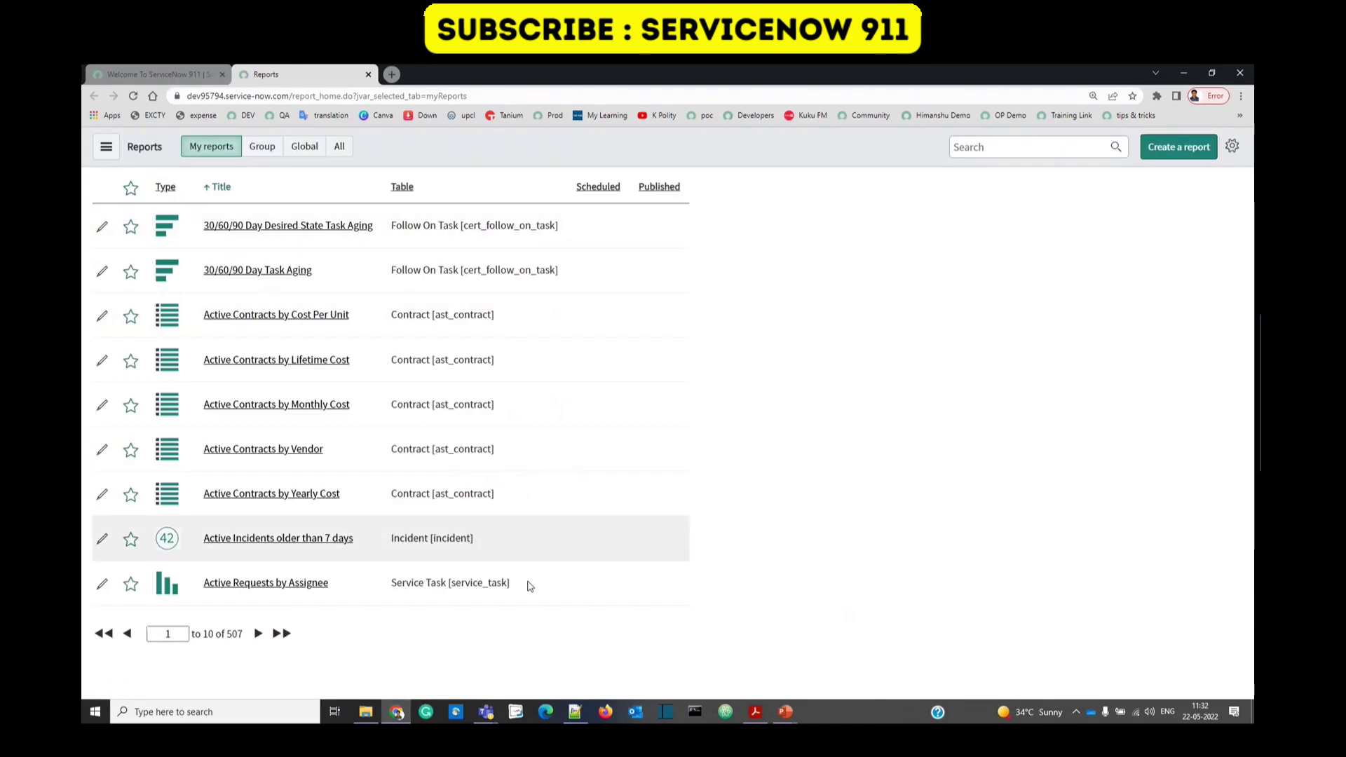
drag(495, 314, 504, 368)
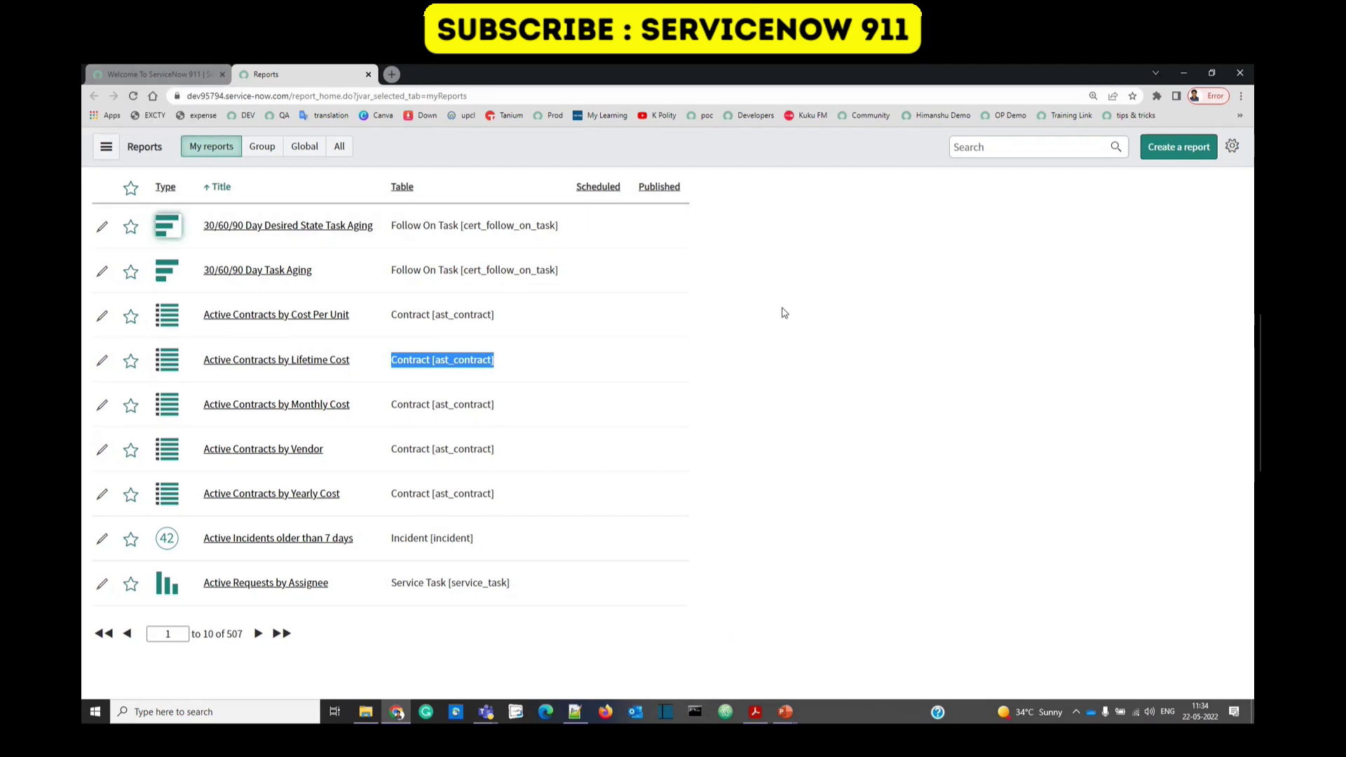
click(140, 73)
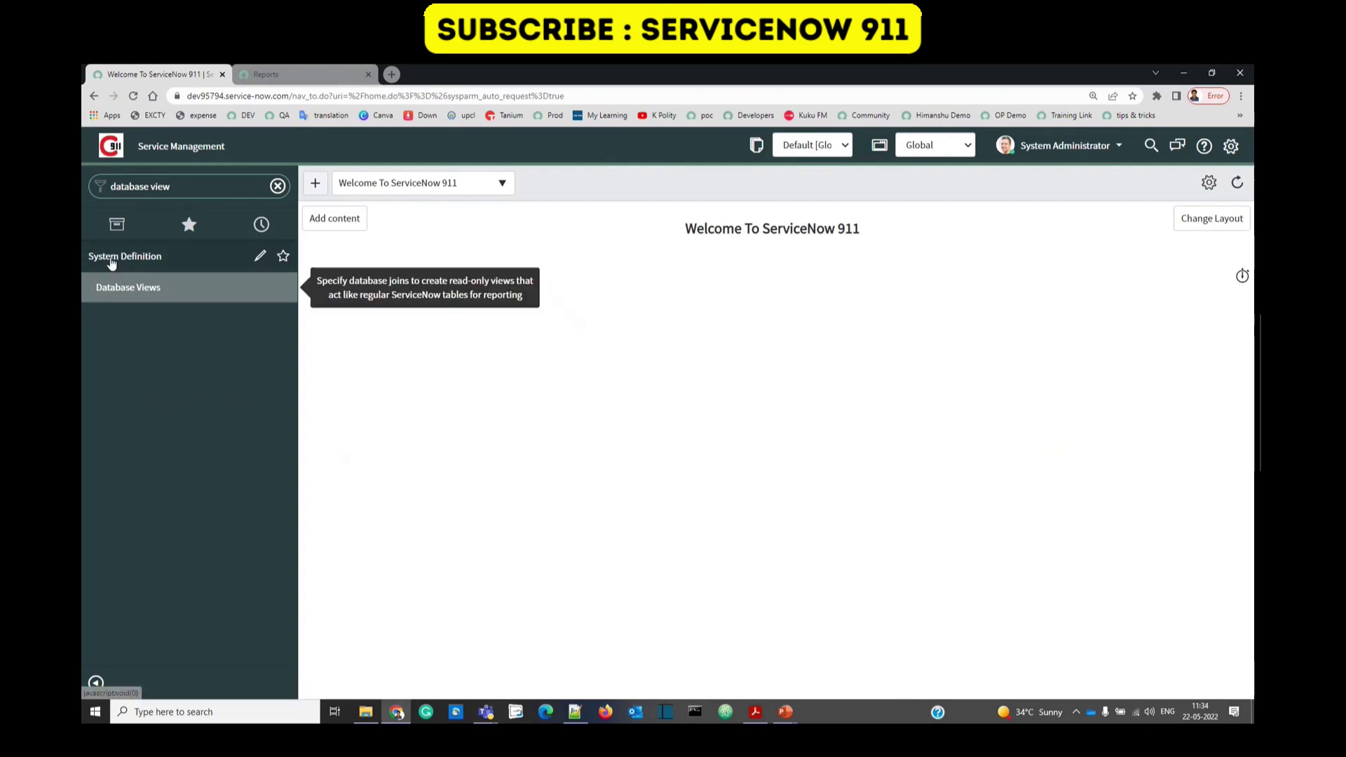
Open Database Views in a new tab and filter its Name column by *incident.
middle_click(140, 297)
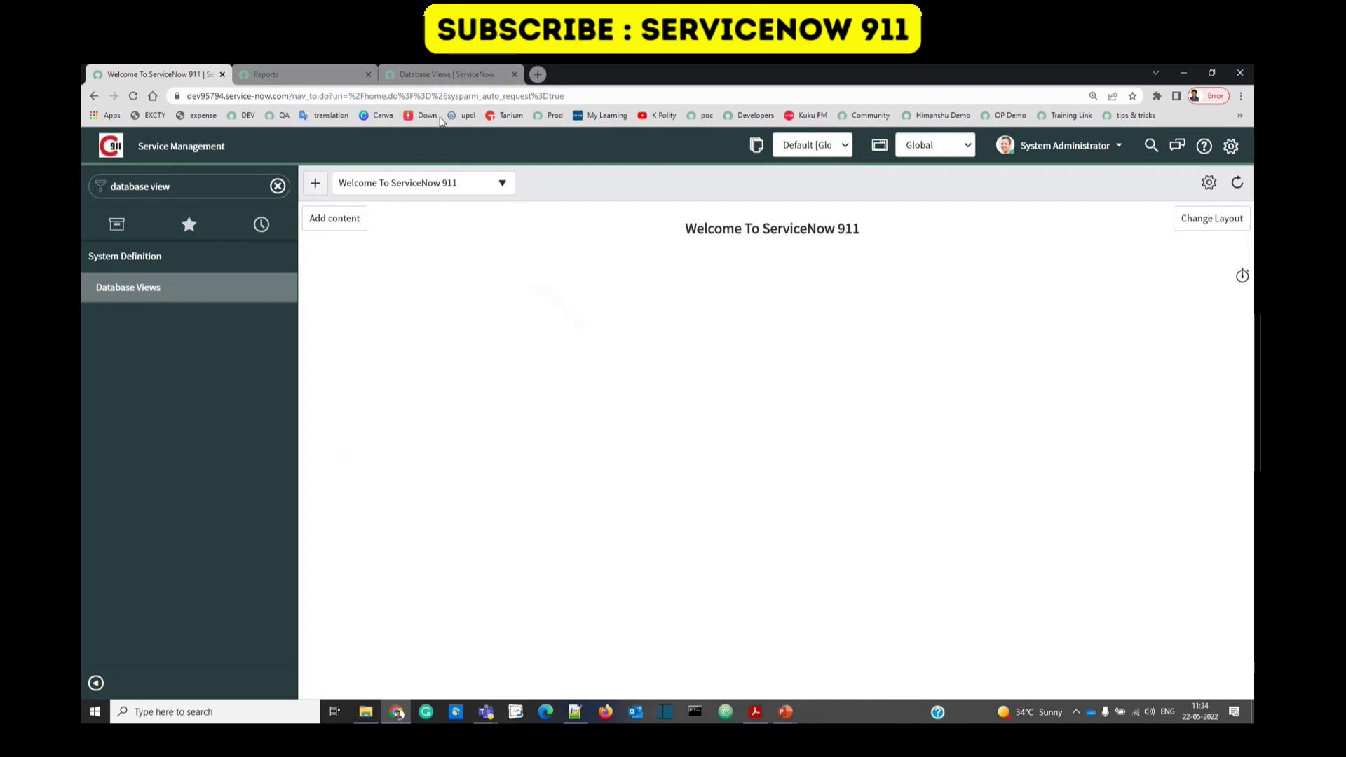
key(ctrl+3)
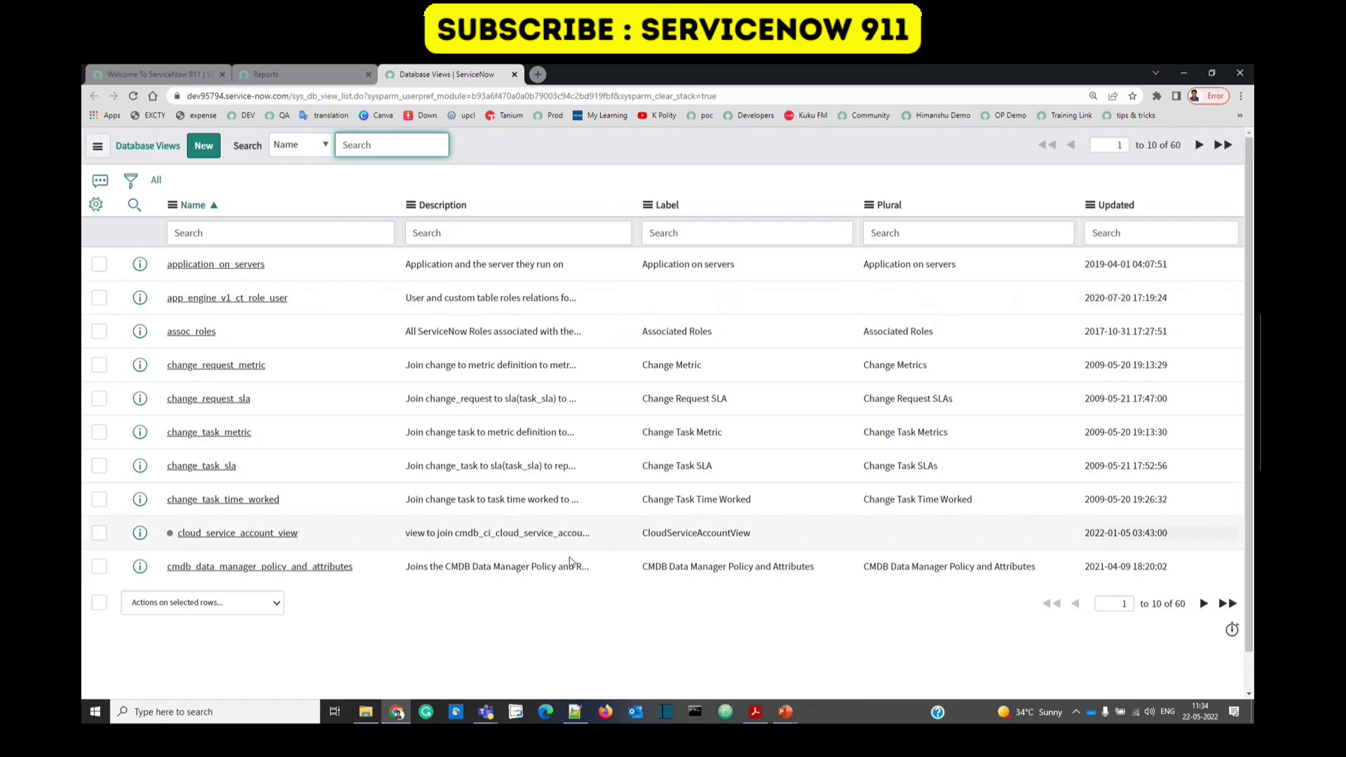
click(1187, 147)
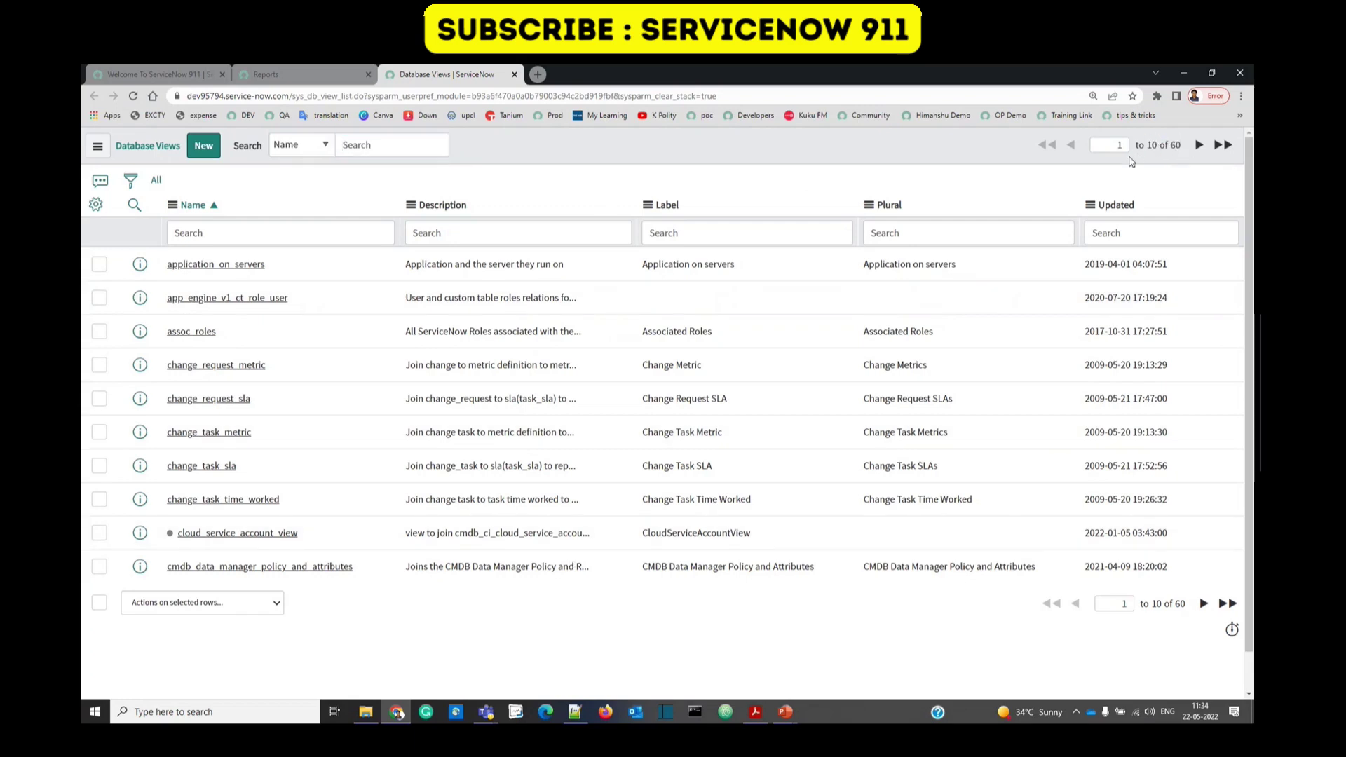
click(316, 232)
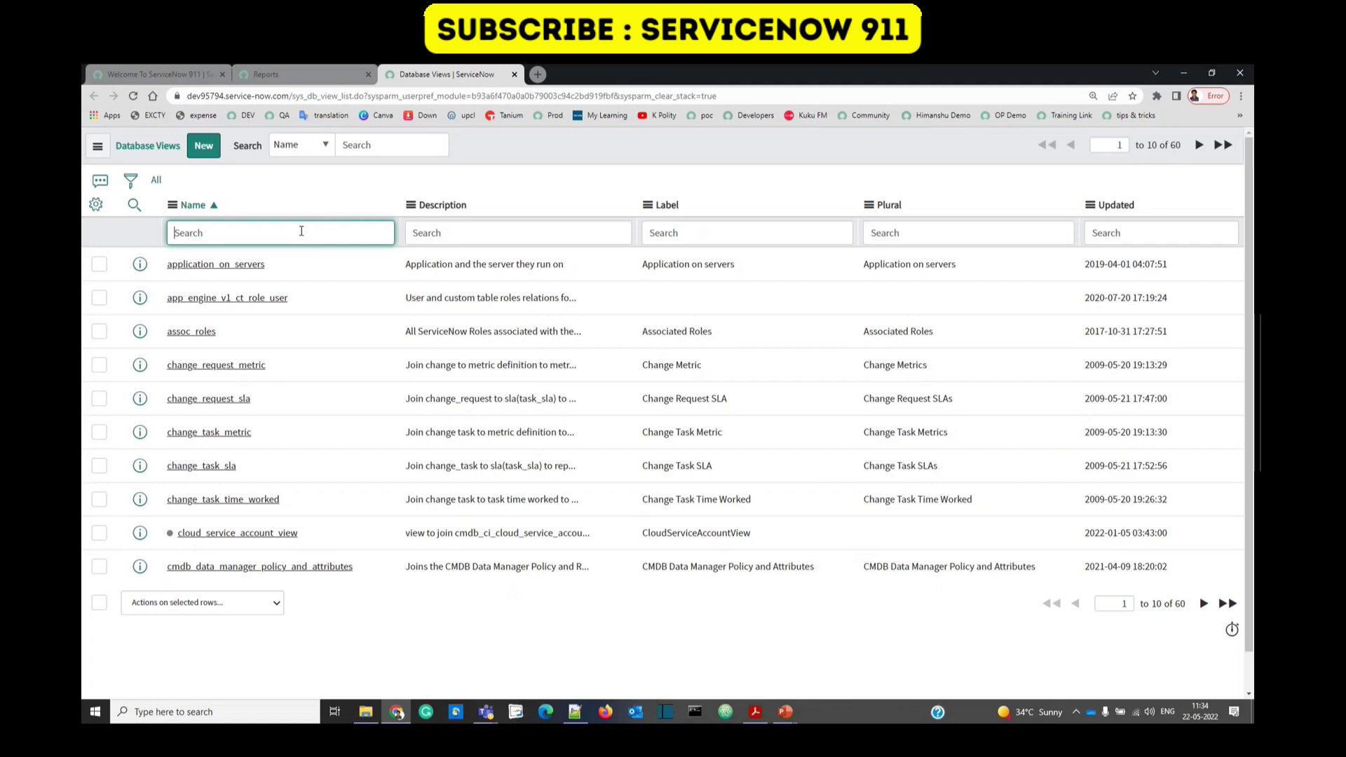
text(*incident)
key(Return)
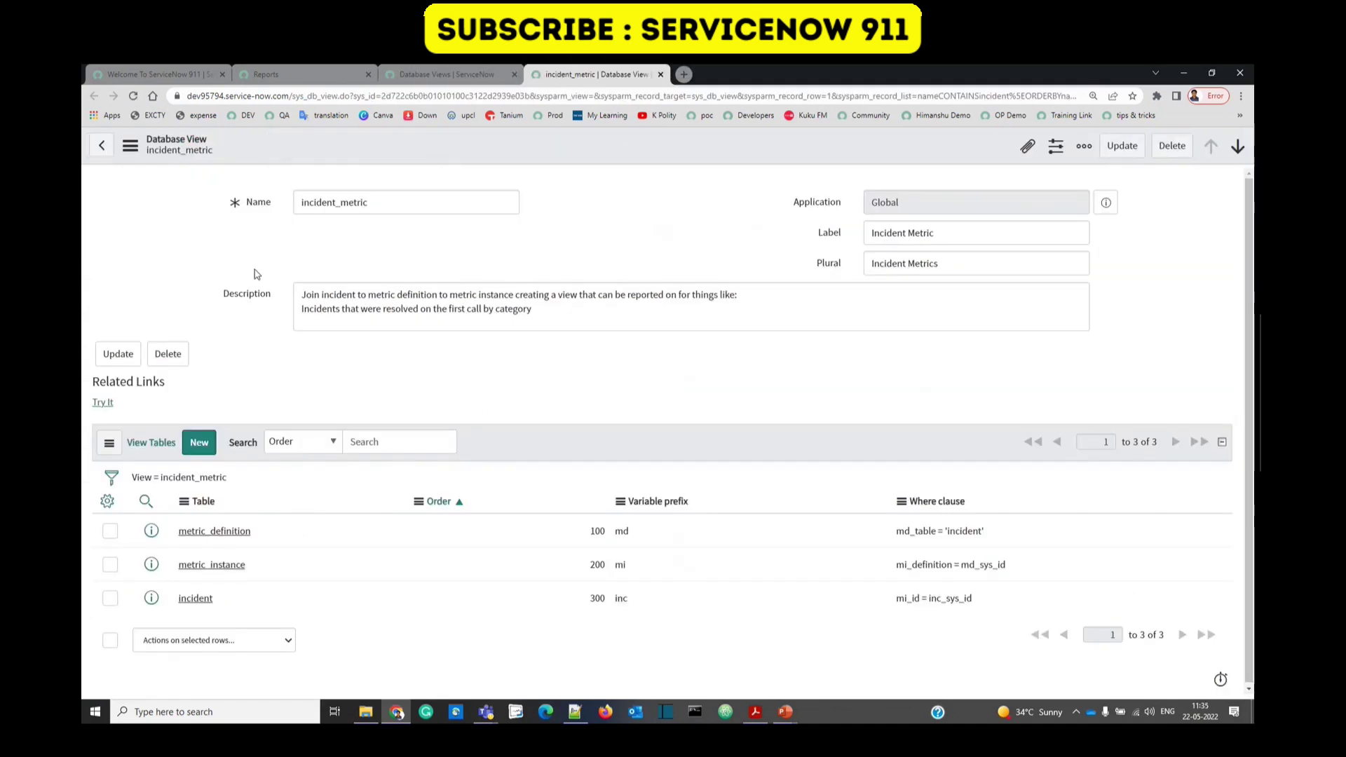
Review incident_metric's name, plural Incident Metrics, and its metric_definition, metric_instance and incident tables.
double_click(413, 210)
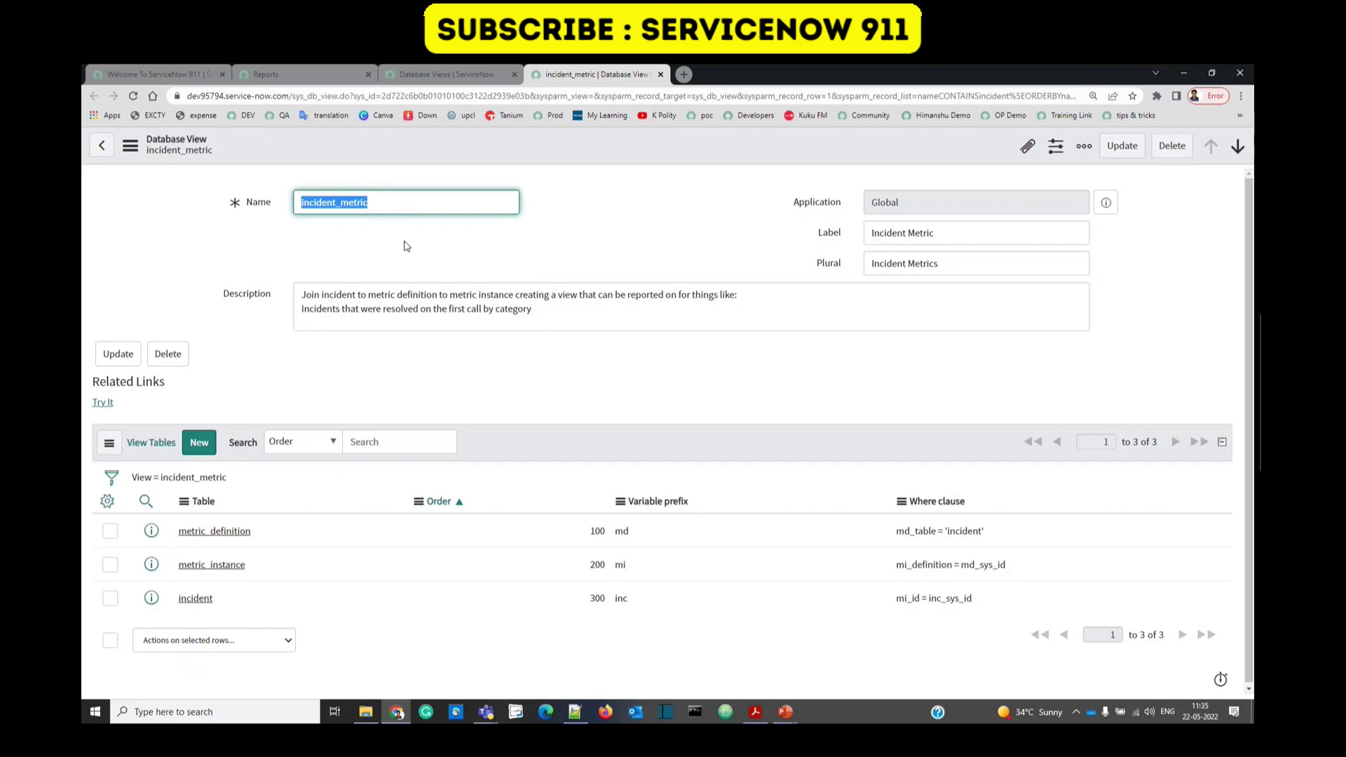
key(Tab)
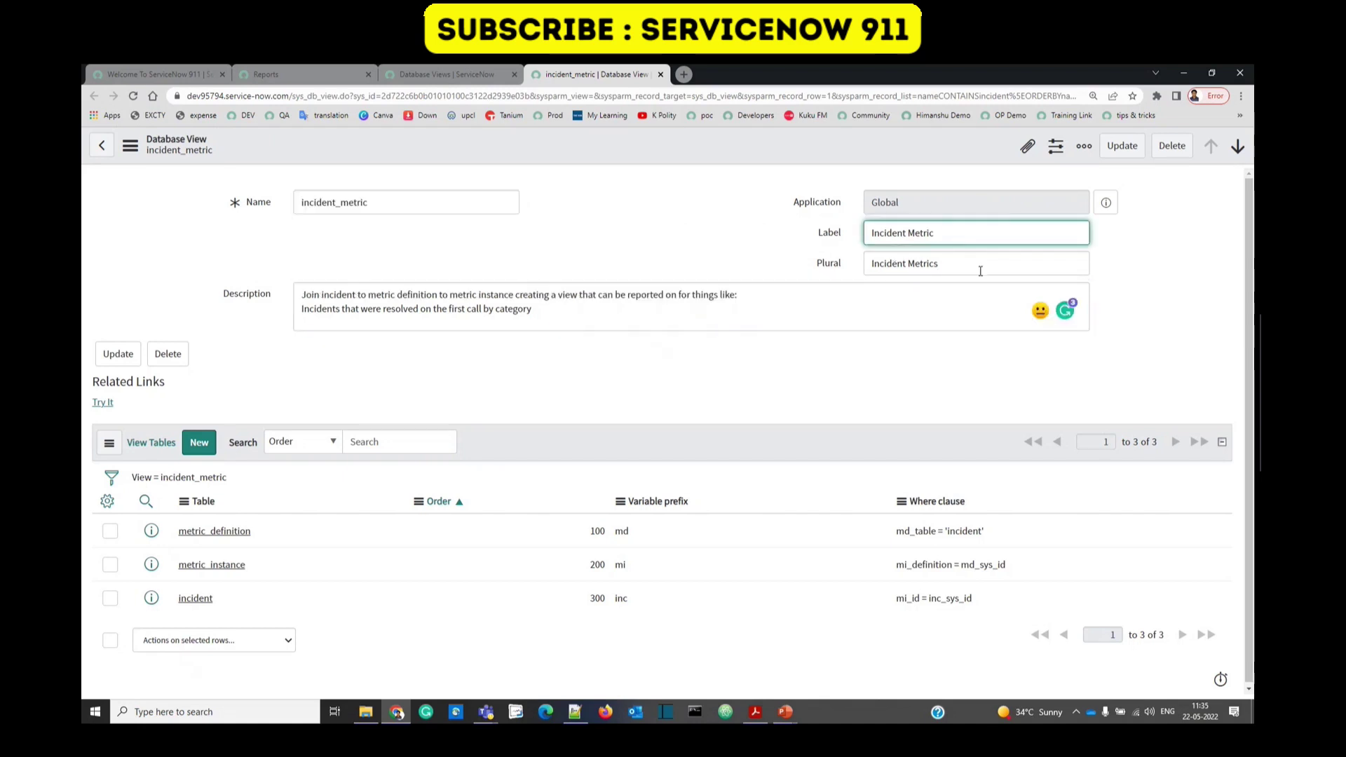
key(Tab)
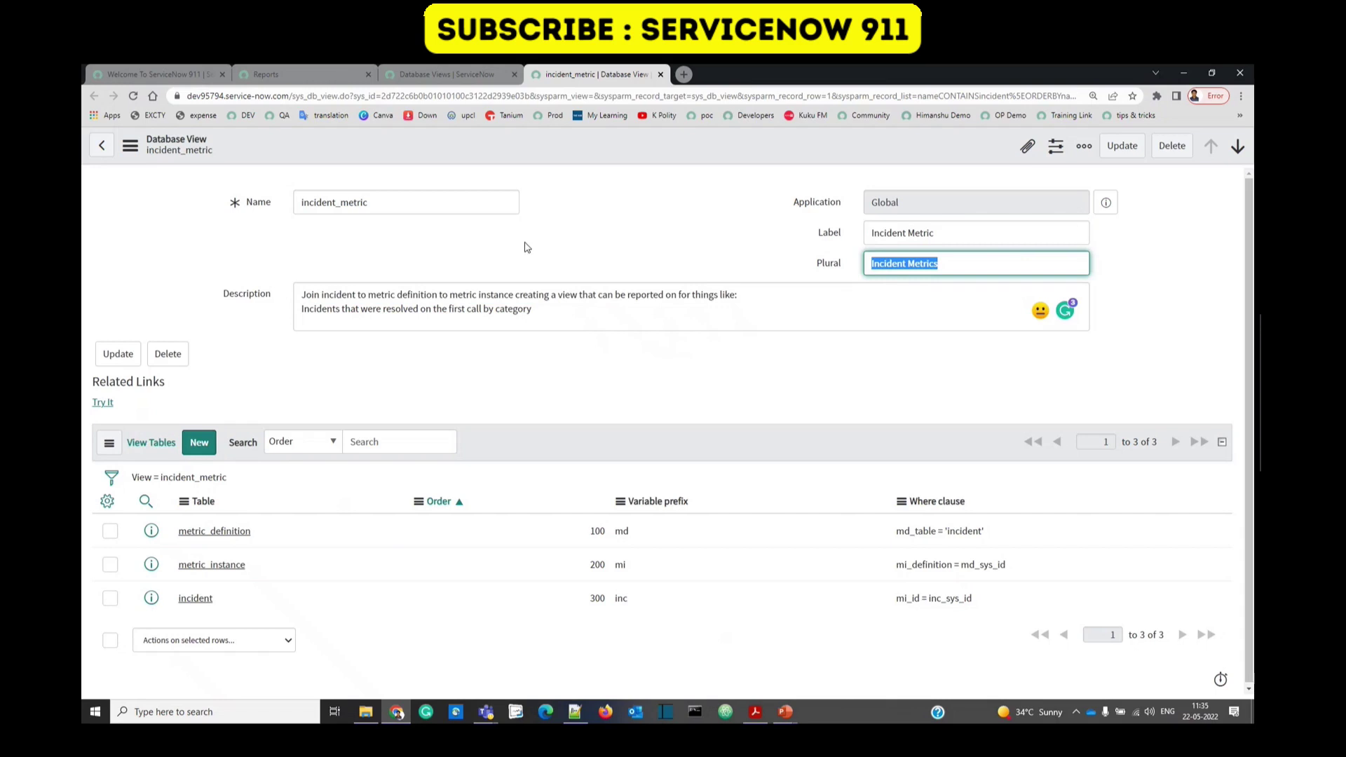
click(528, 247)
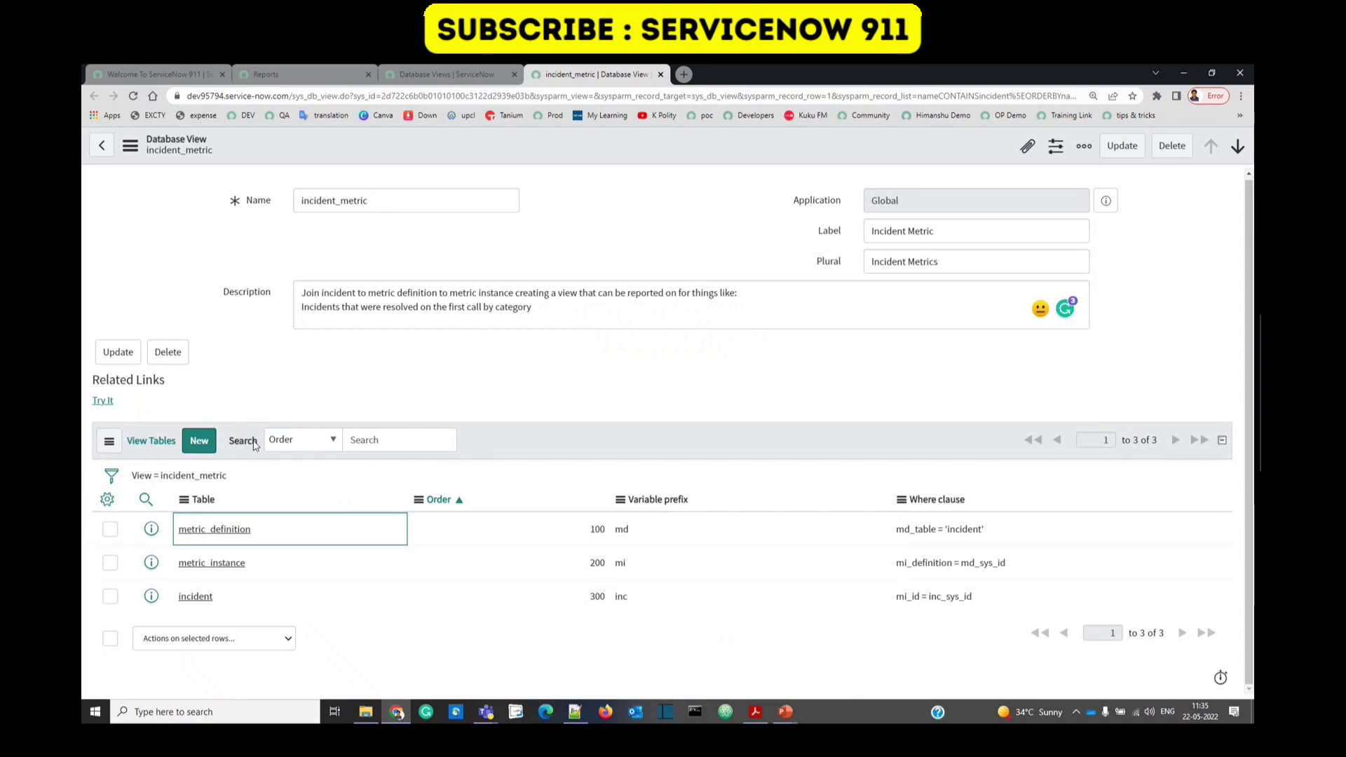
click(250, 530)
drag(251, 529, 177, 608)
click(247, 563)
click(214, 596)
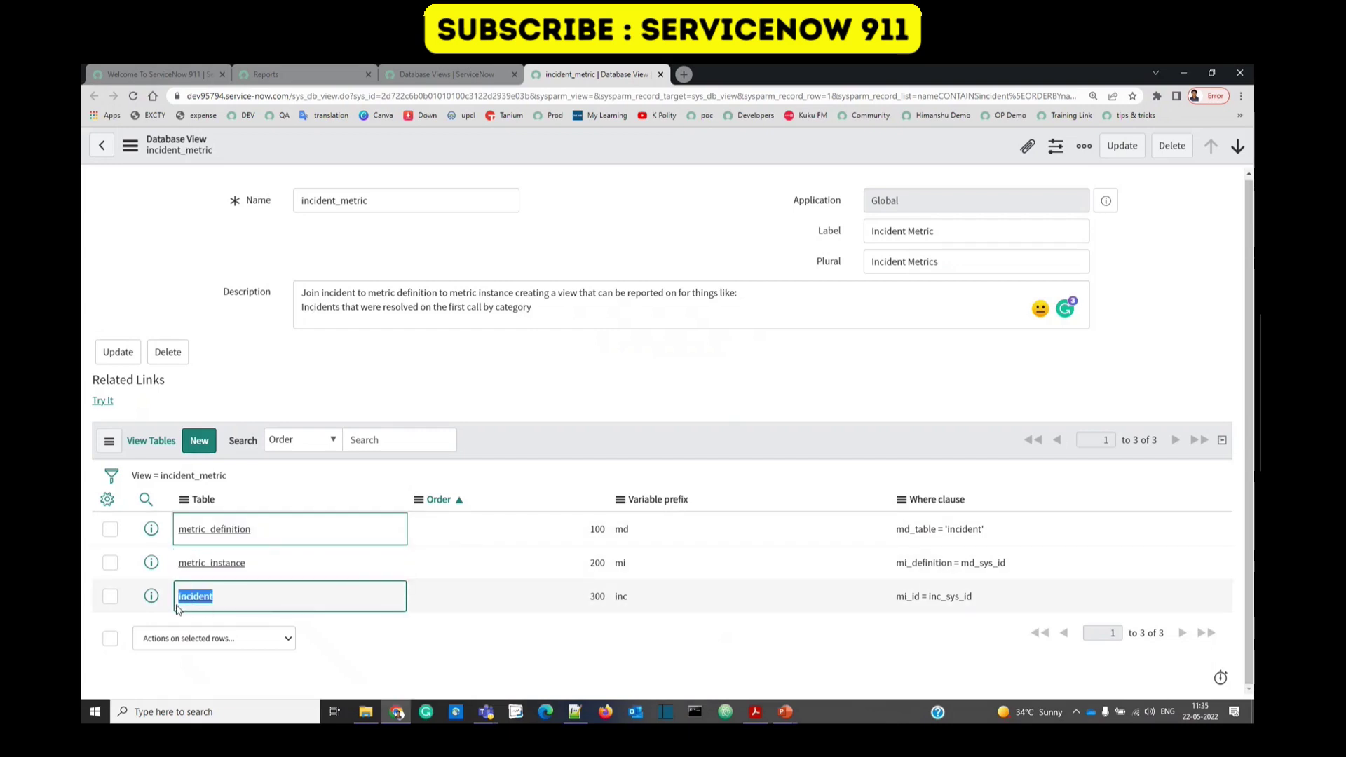
click(547, 263)
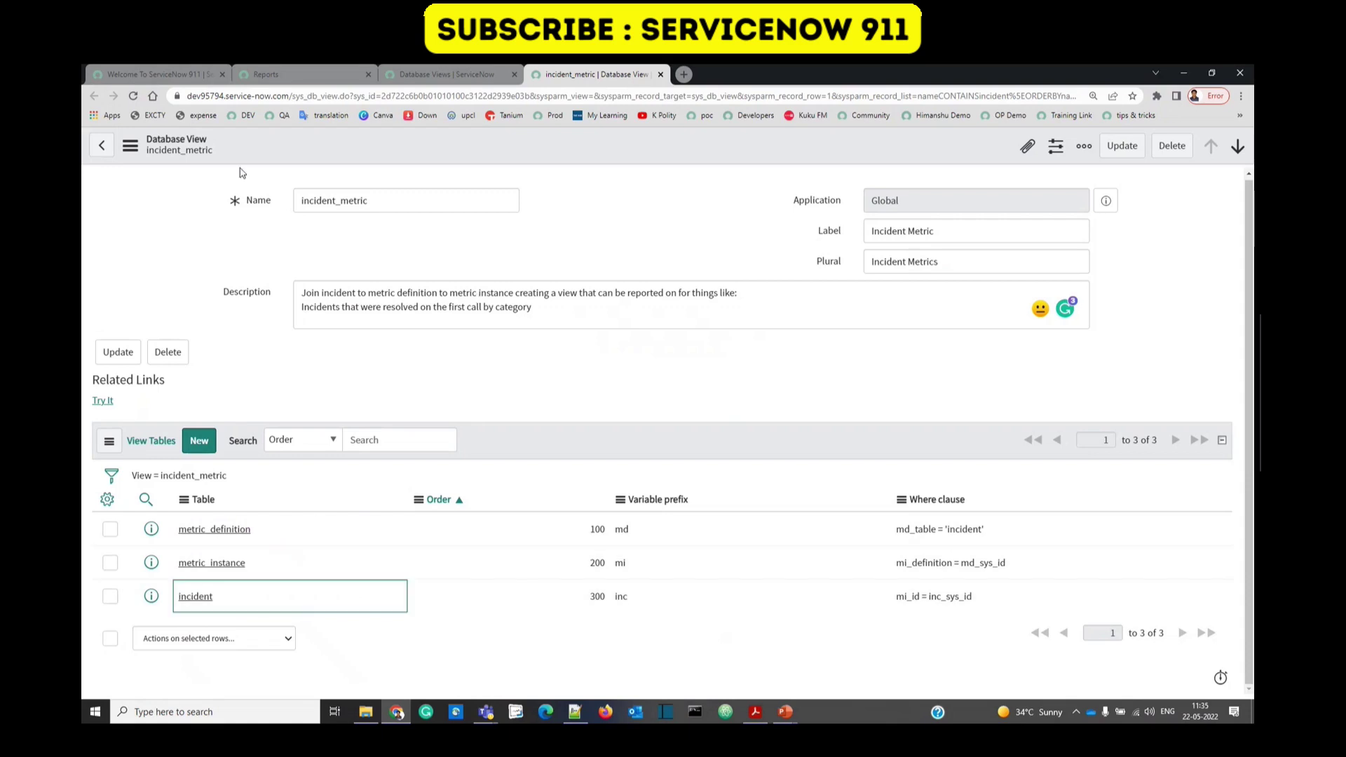
click(177, 76)
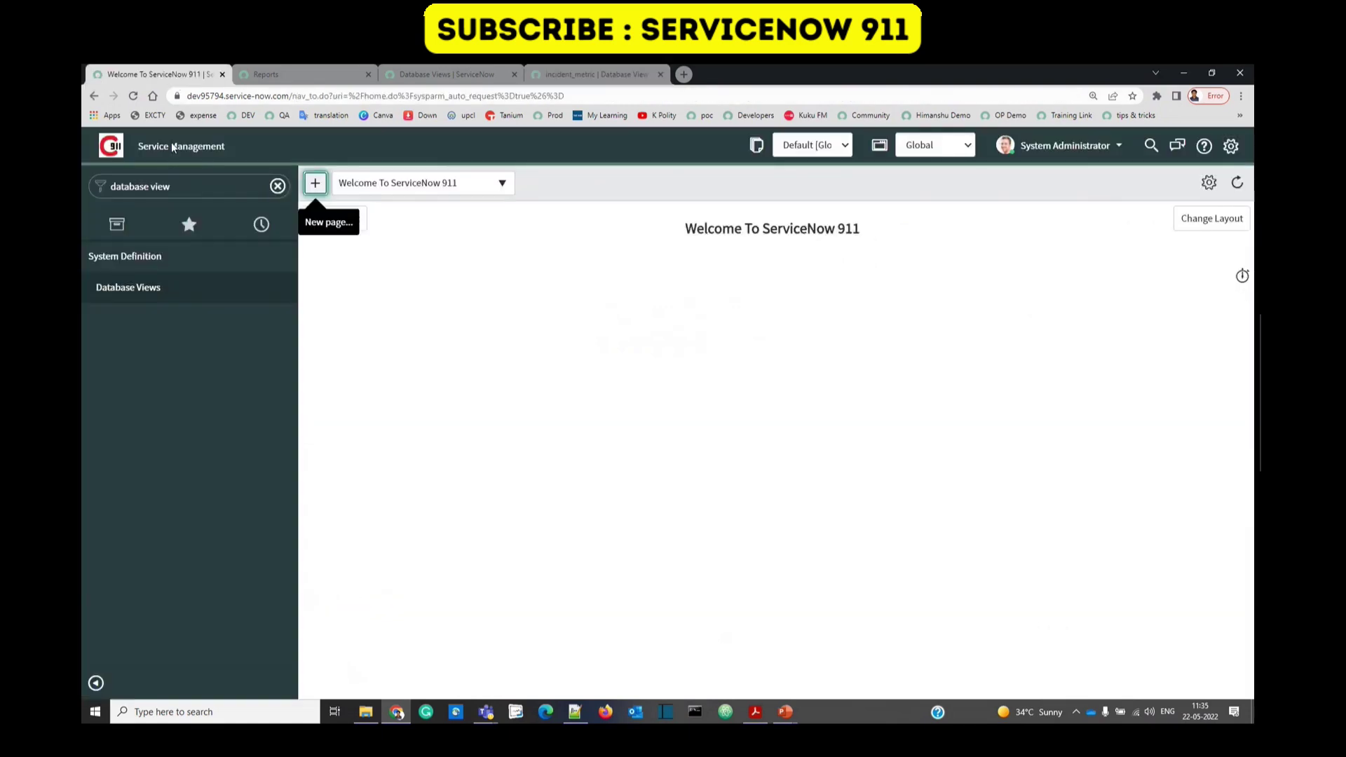
Filter the navigator for 'incident' and inspect an incident's Metrics entries, including Incident State Duration.
click(174, 186)
text(in)
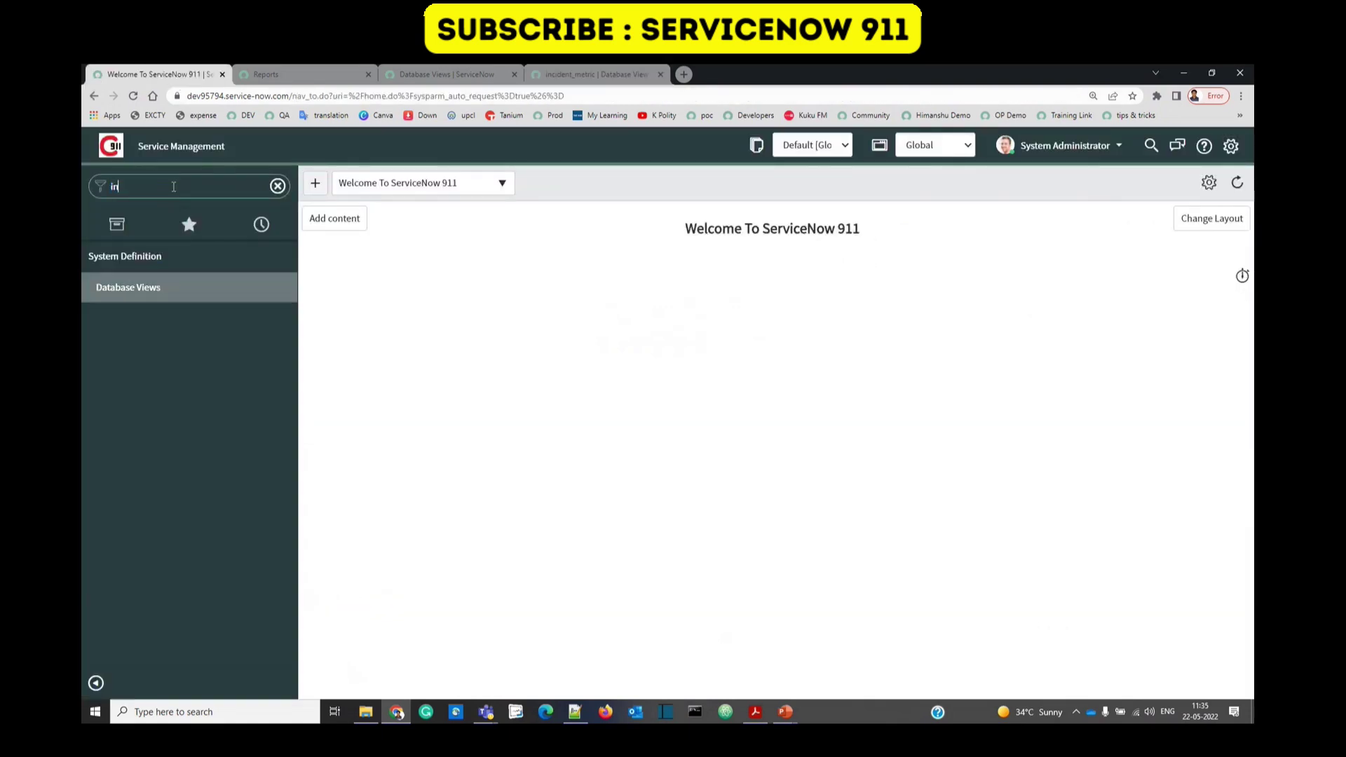
text(cident)
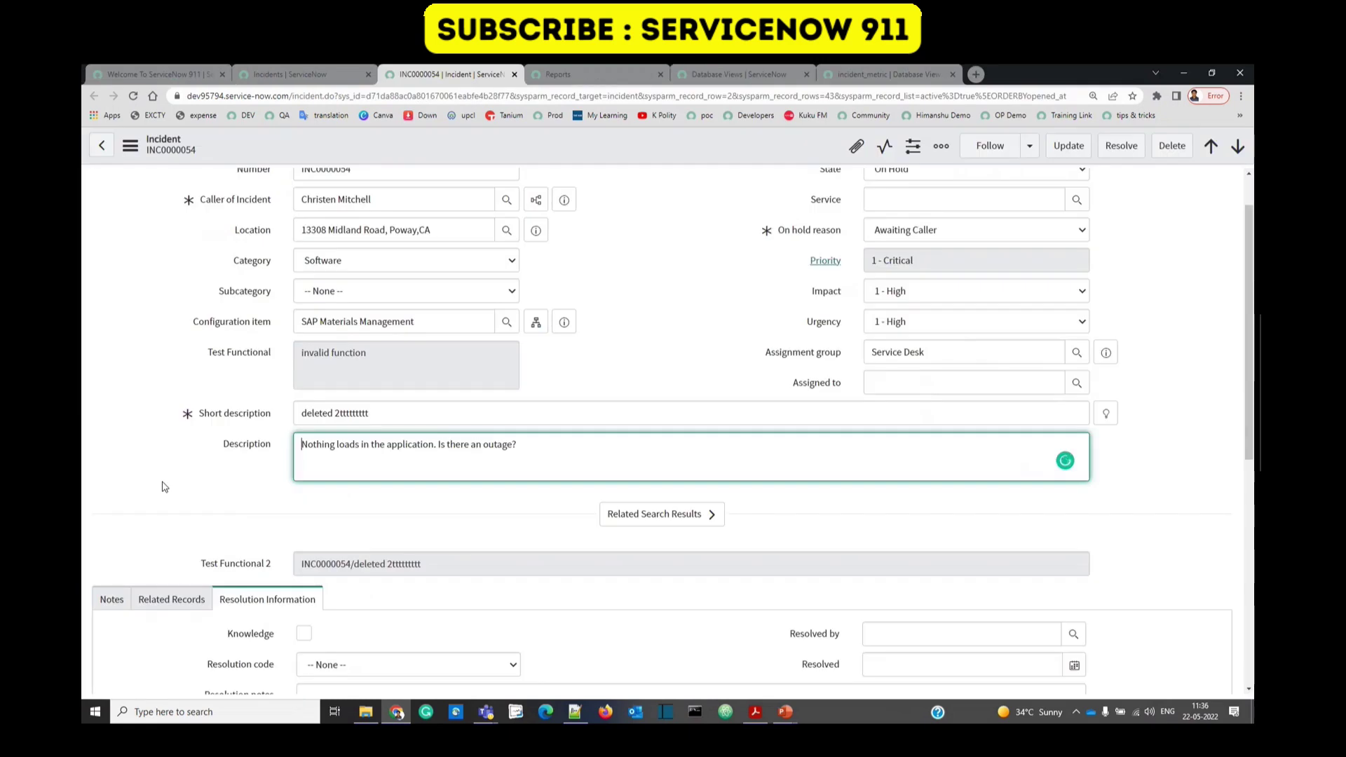
scroll(166, 485, down, 7)
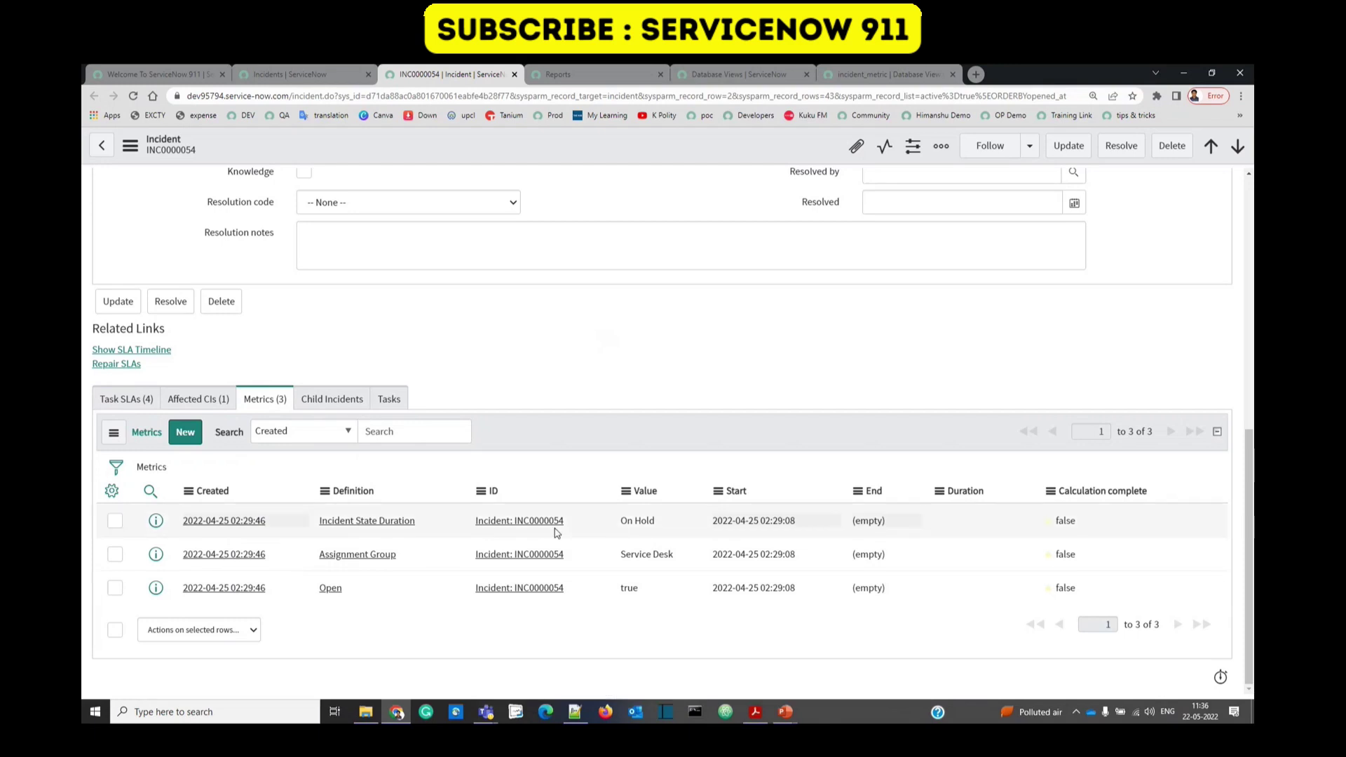
drag(579, 529, 321, 531)
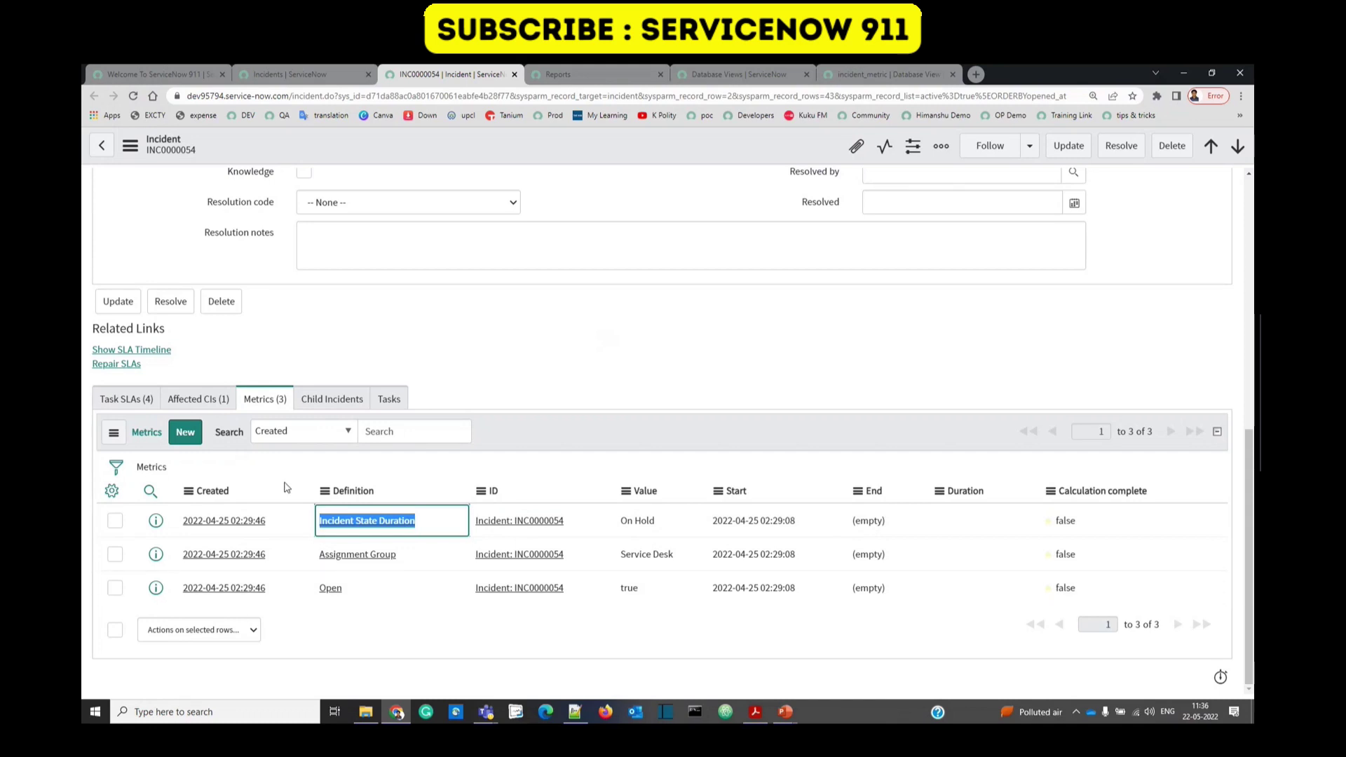
click(285, 487)
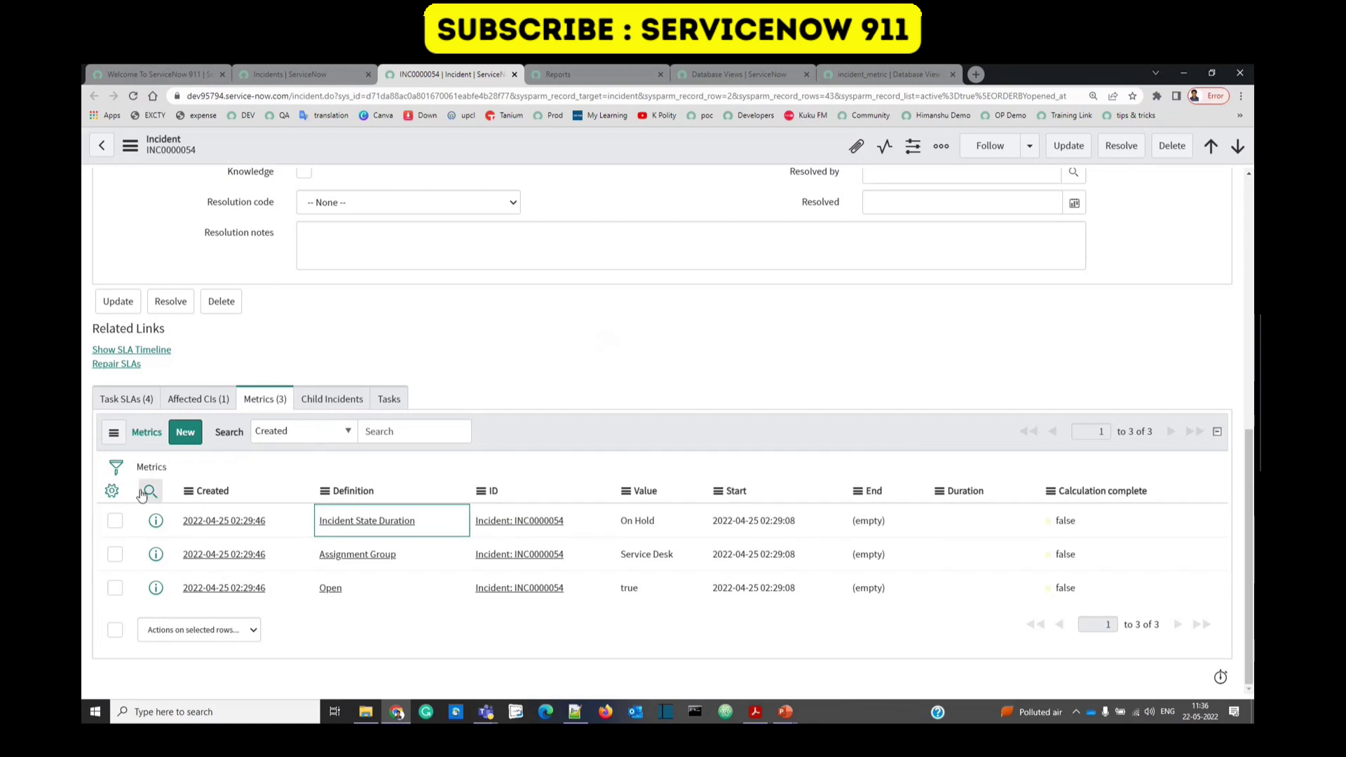
click(620, 71)
click(735, 72)
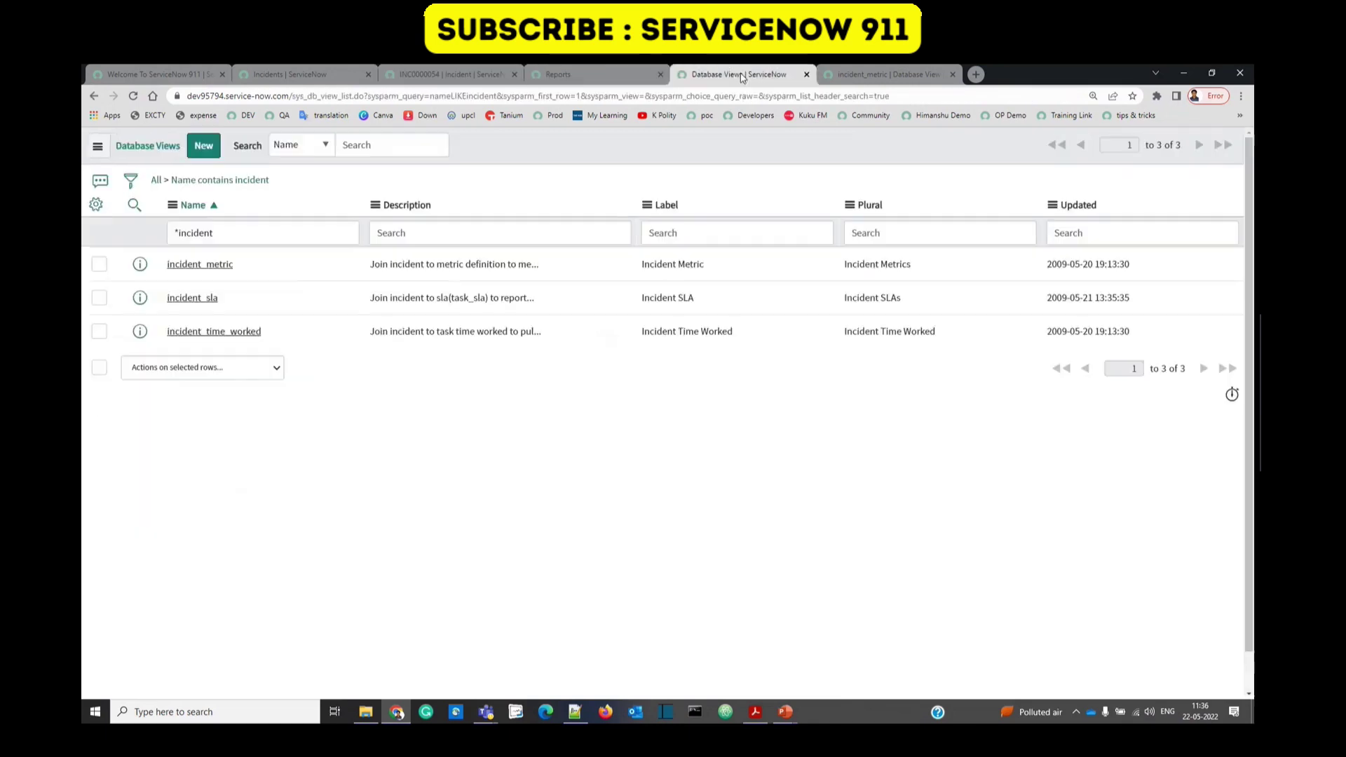
Open the incident_metric view's metric_definition, metric_instance and incident table entries in new tabs.
click(861, 79)
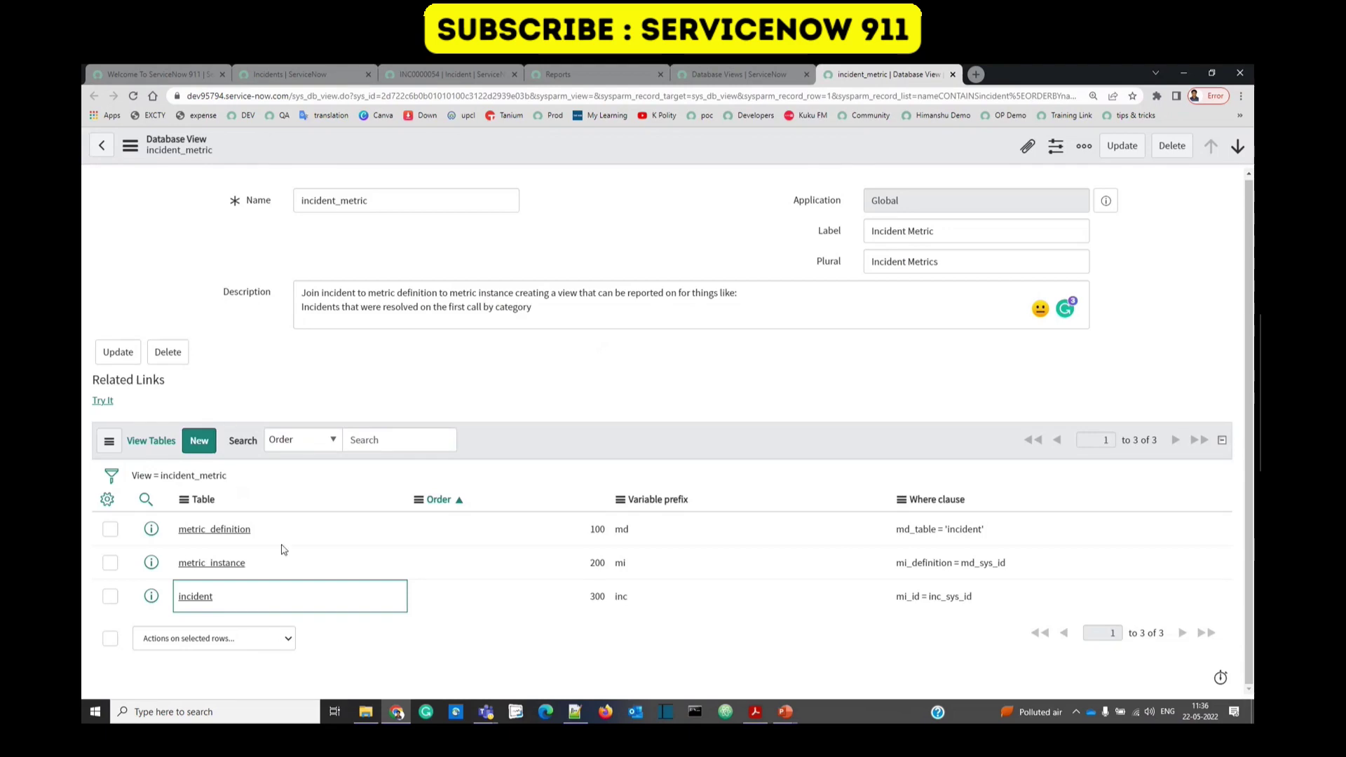
middle_click(151, 530)
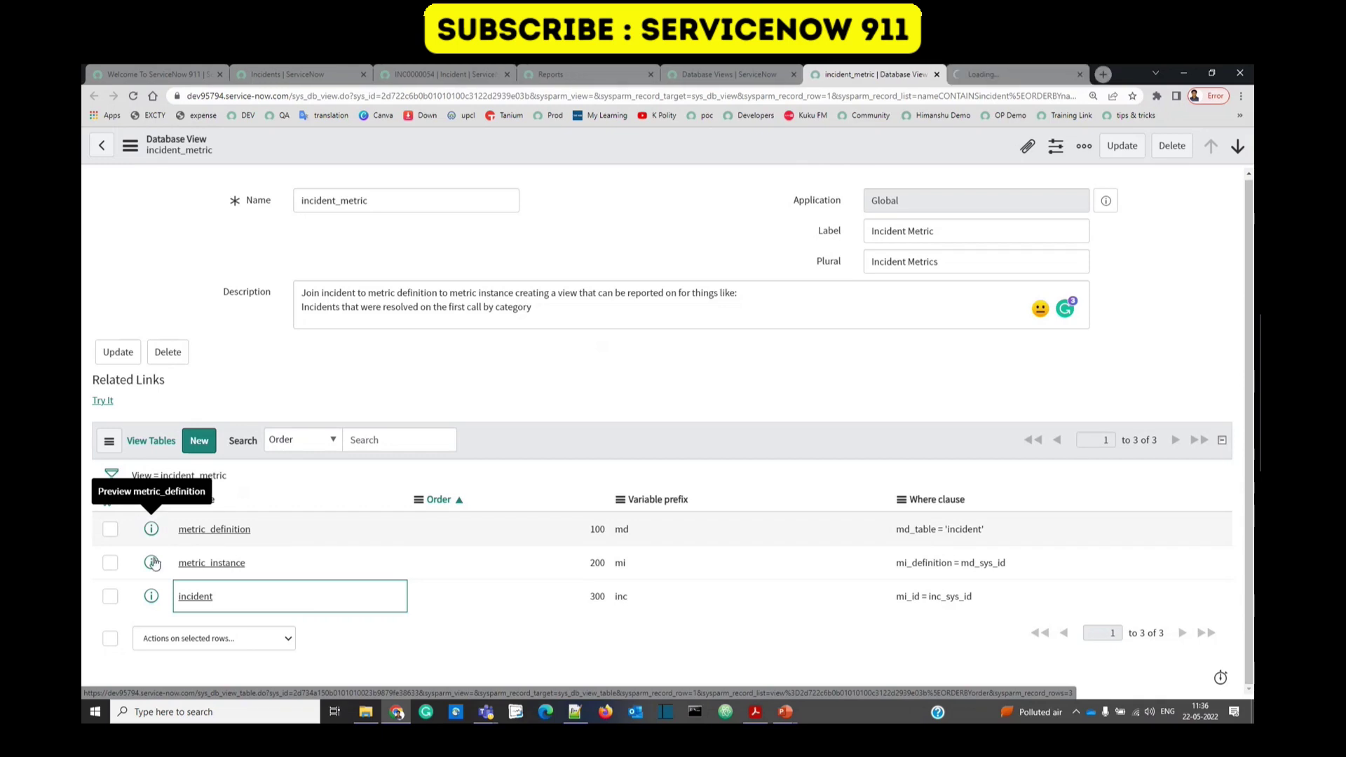
middle_click(151, 562)
middle_click(151, 596)
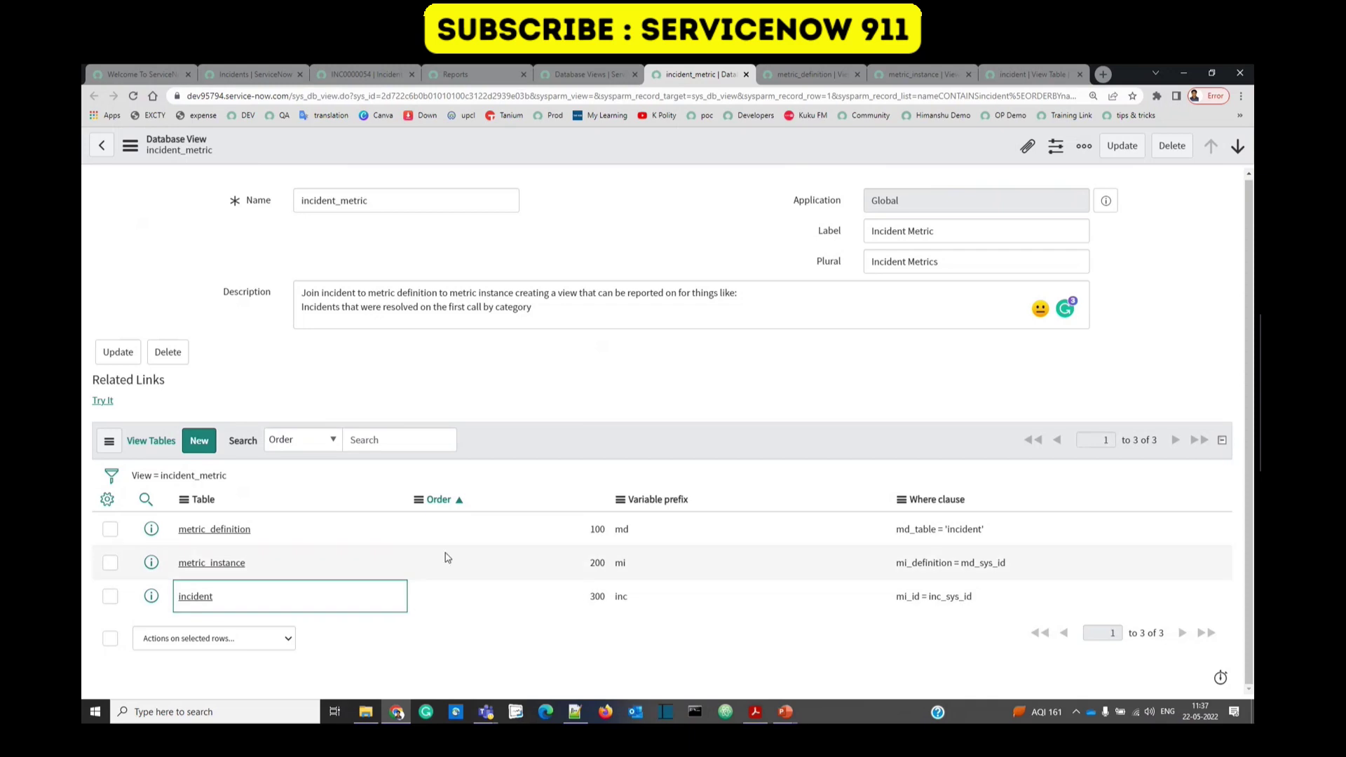
Inspect the metric_definition view table: prefix md and where clause md_table = 'incident'.
click(809, 68)
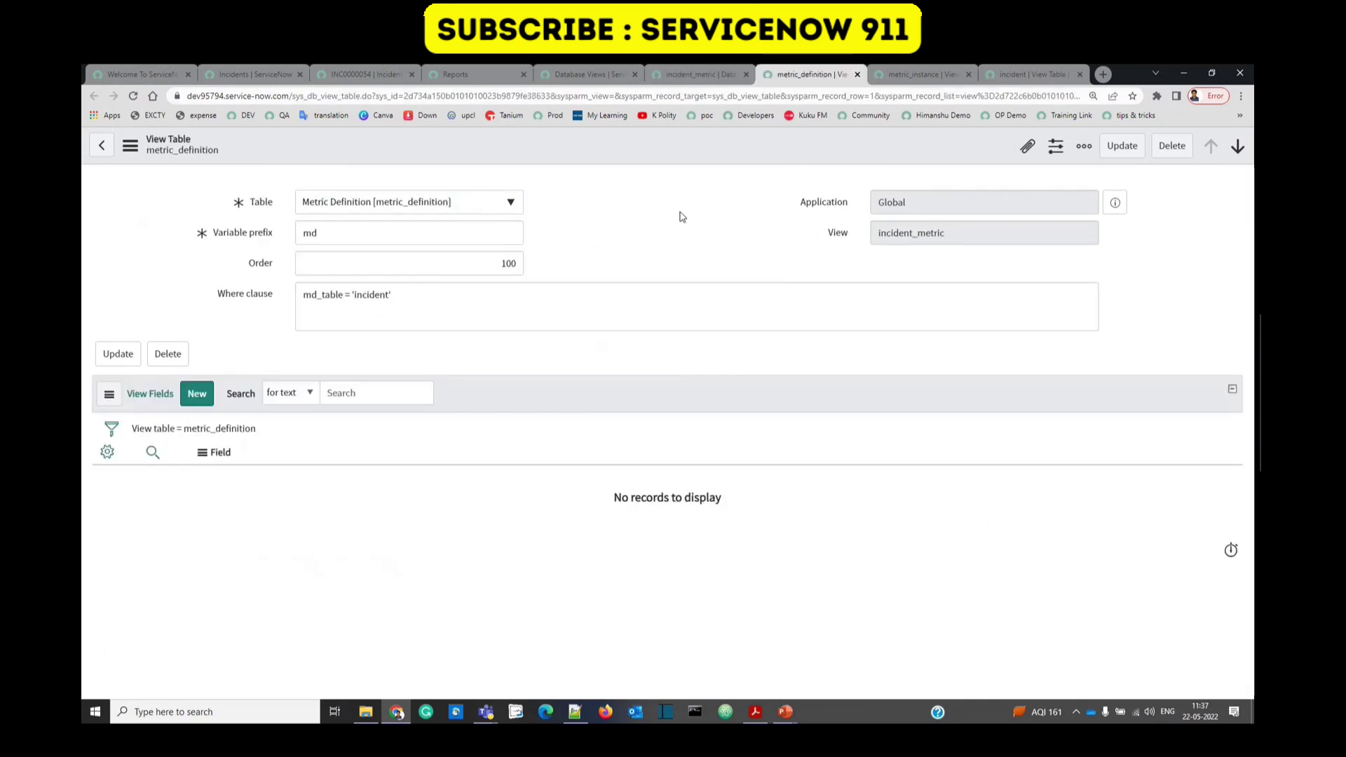
double_click(440, 229)
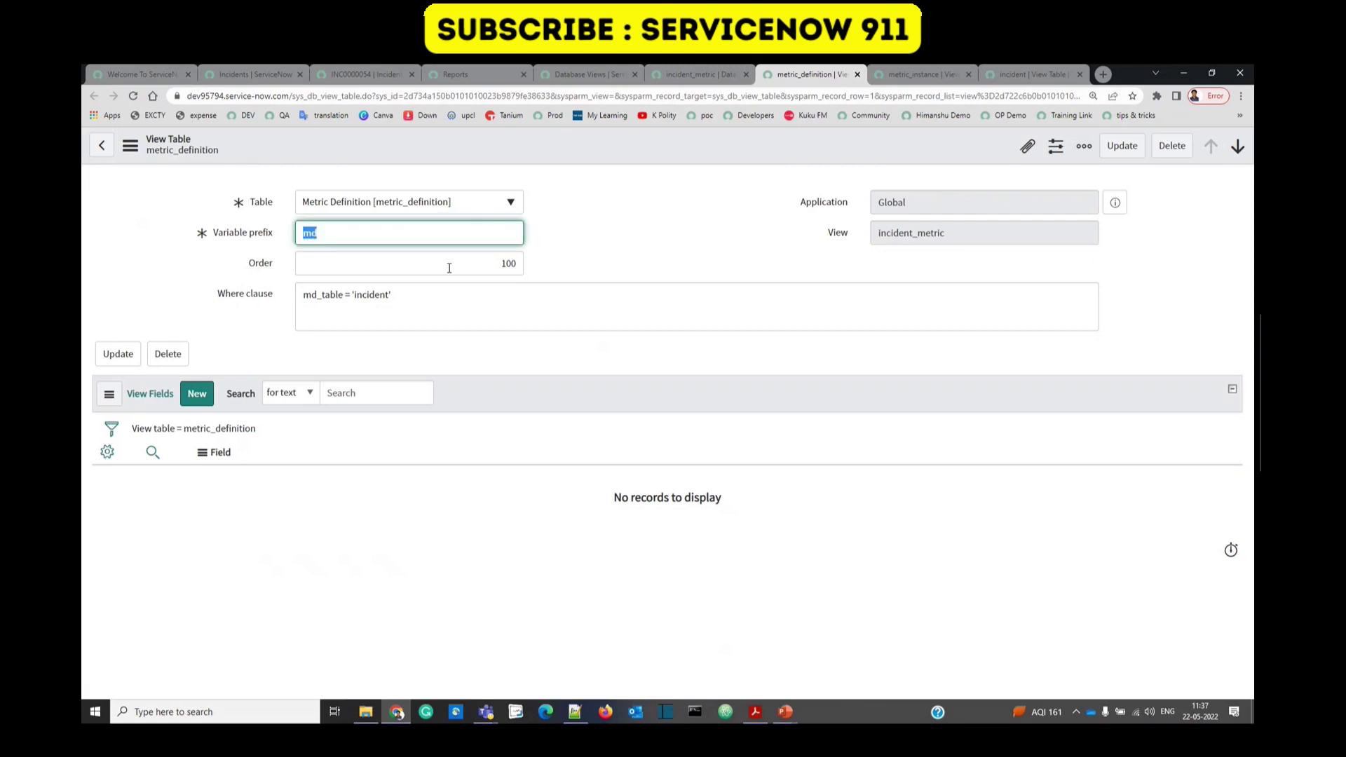
triple_click(456, 315)
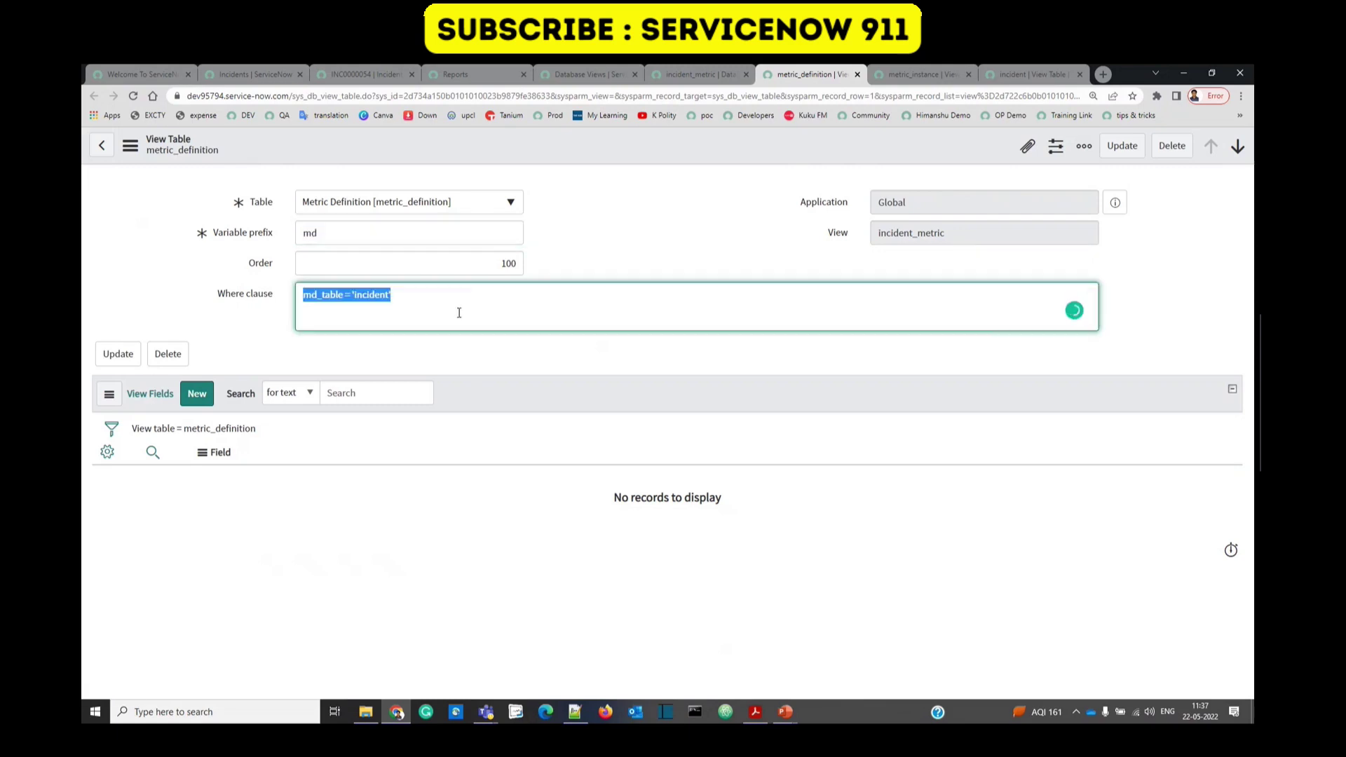
double_click(315, 239)
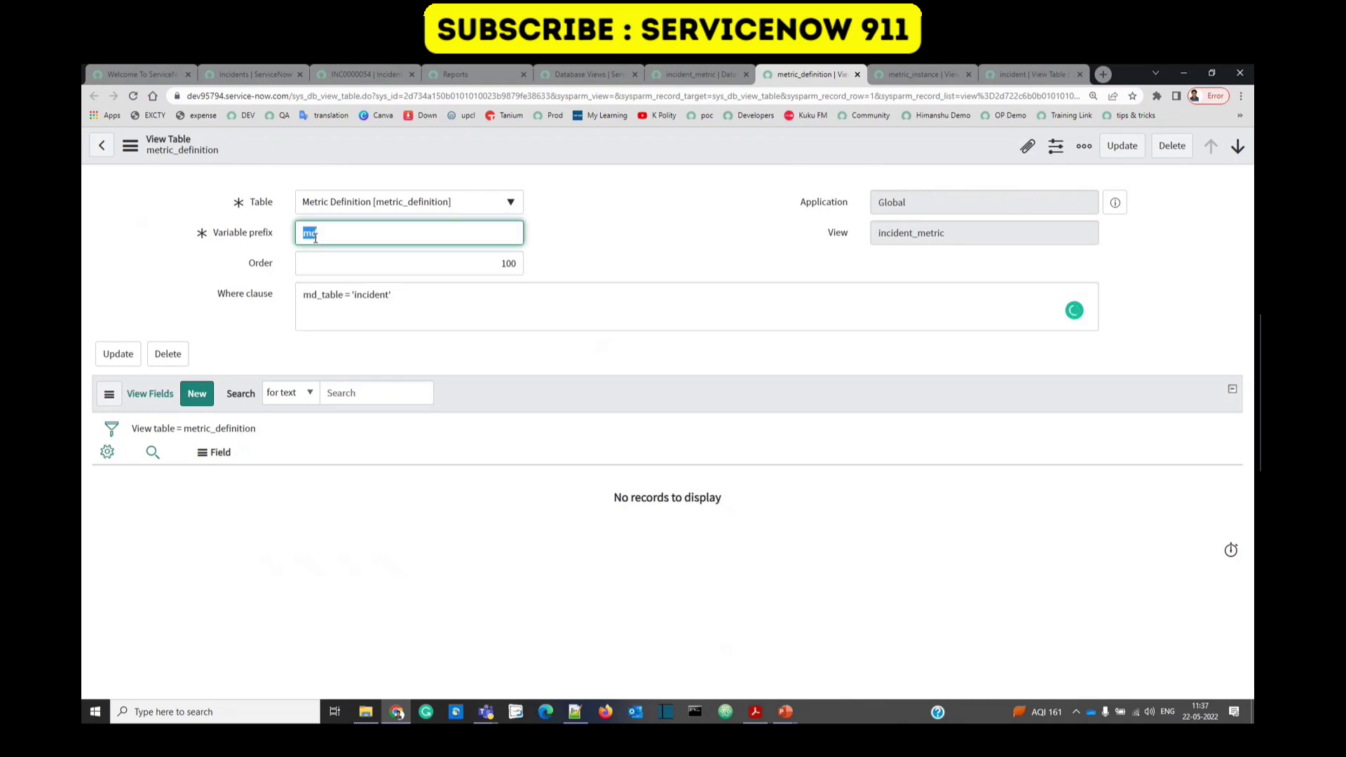
double_click(335, 294)
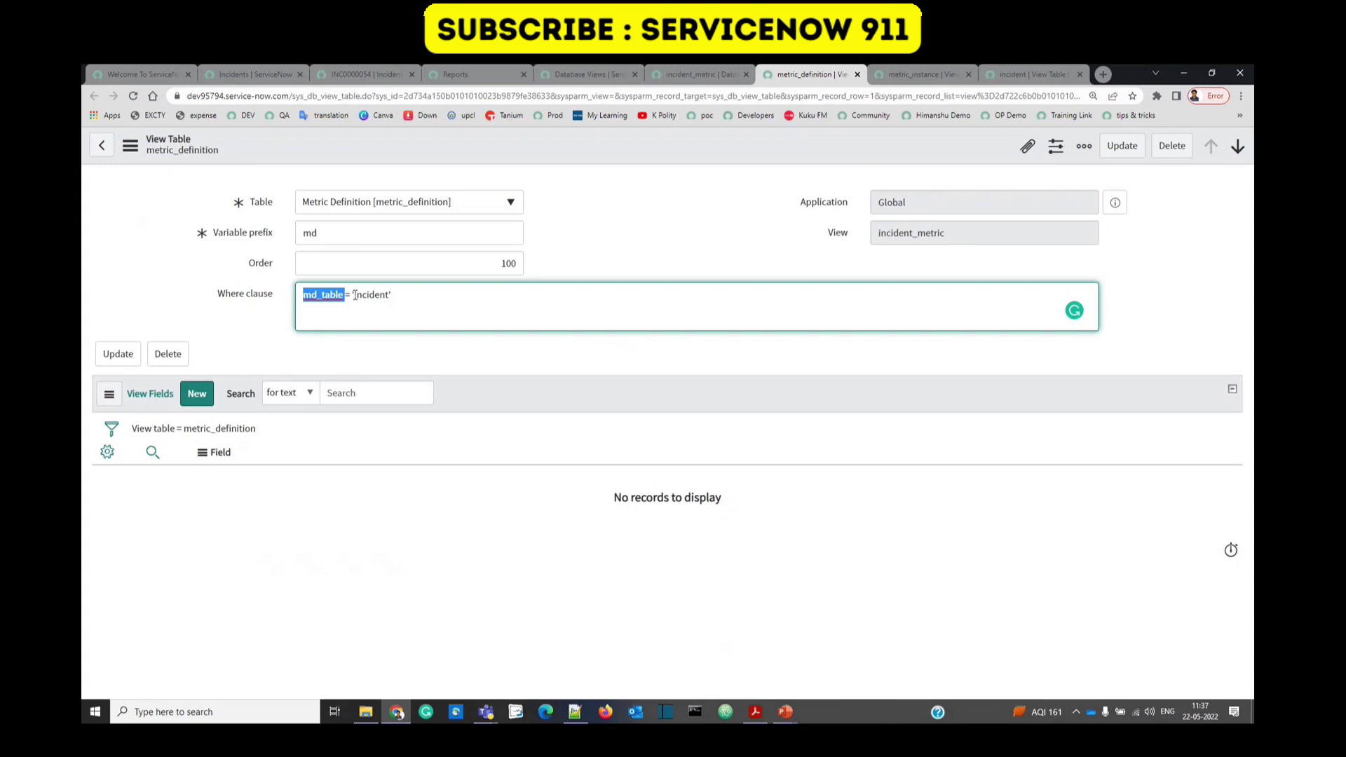
drag(322, 295, 340, 297)
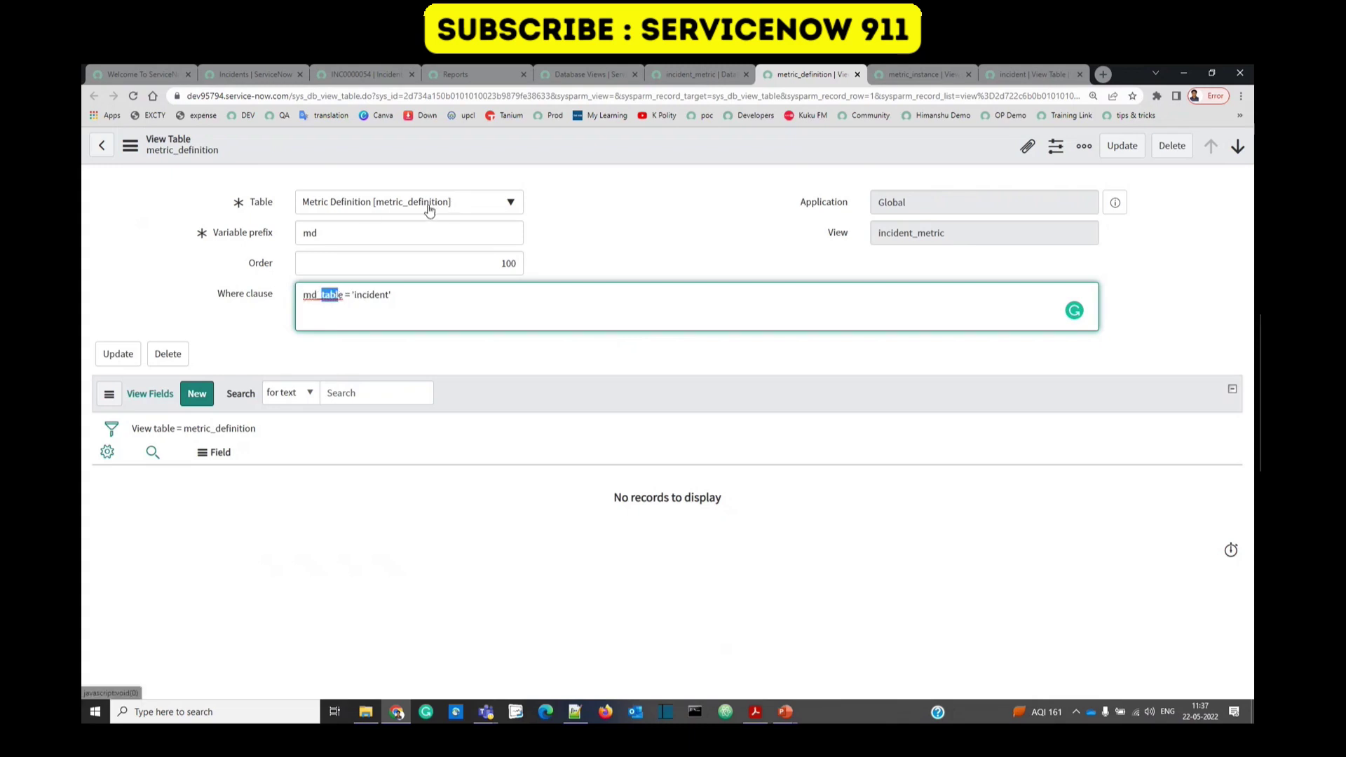
Open INC0000054's Incident State Duration definition, recheck md_table = 'incident', then view metric_instance.
click(688, 69)
click(363, 75)
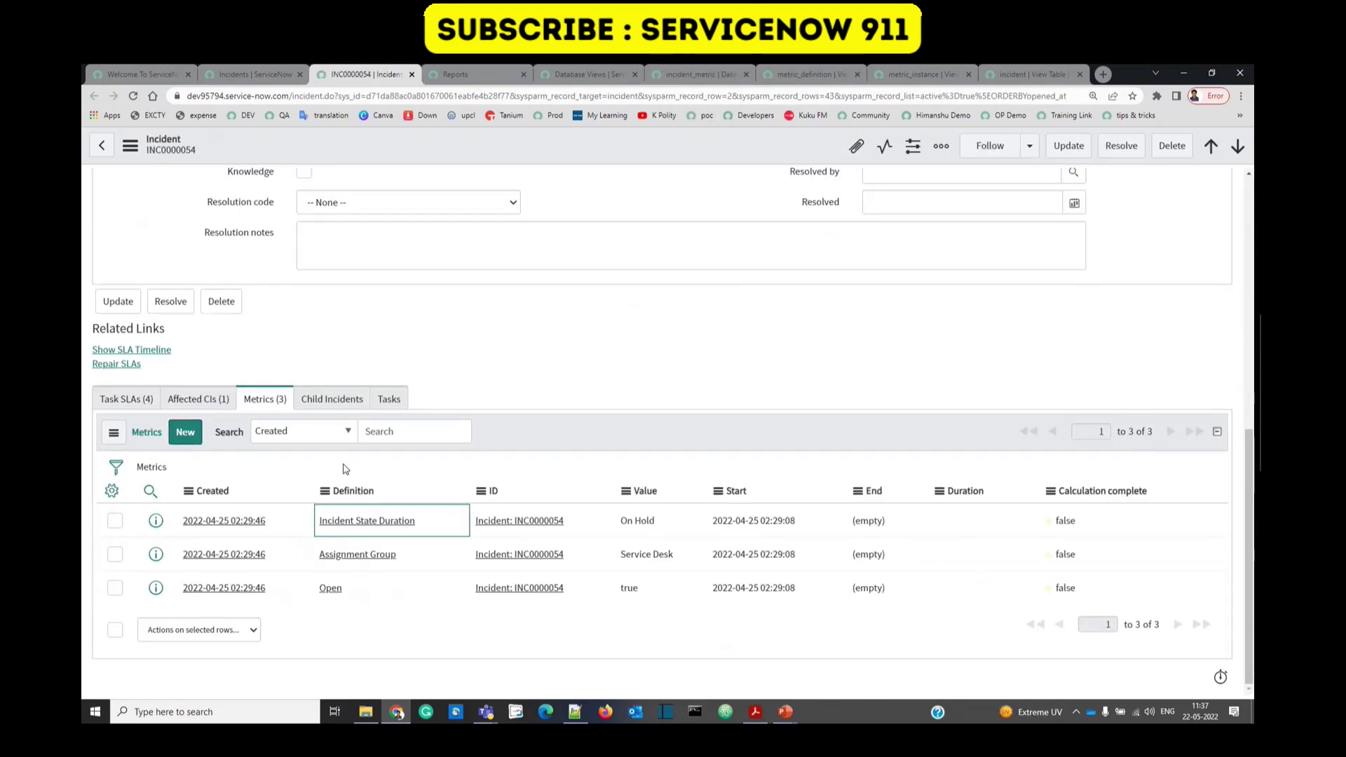
middle_click(330, 527)
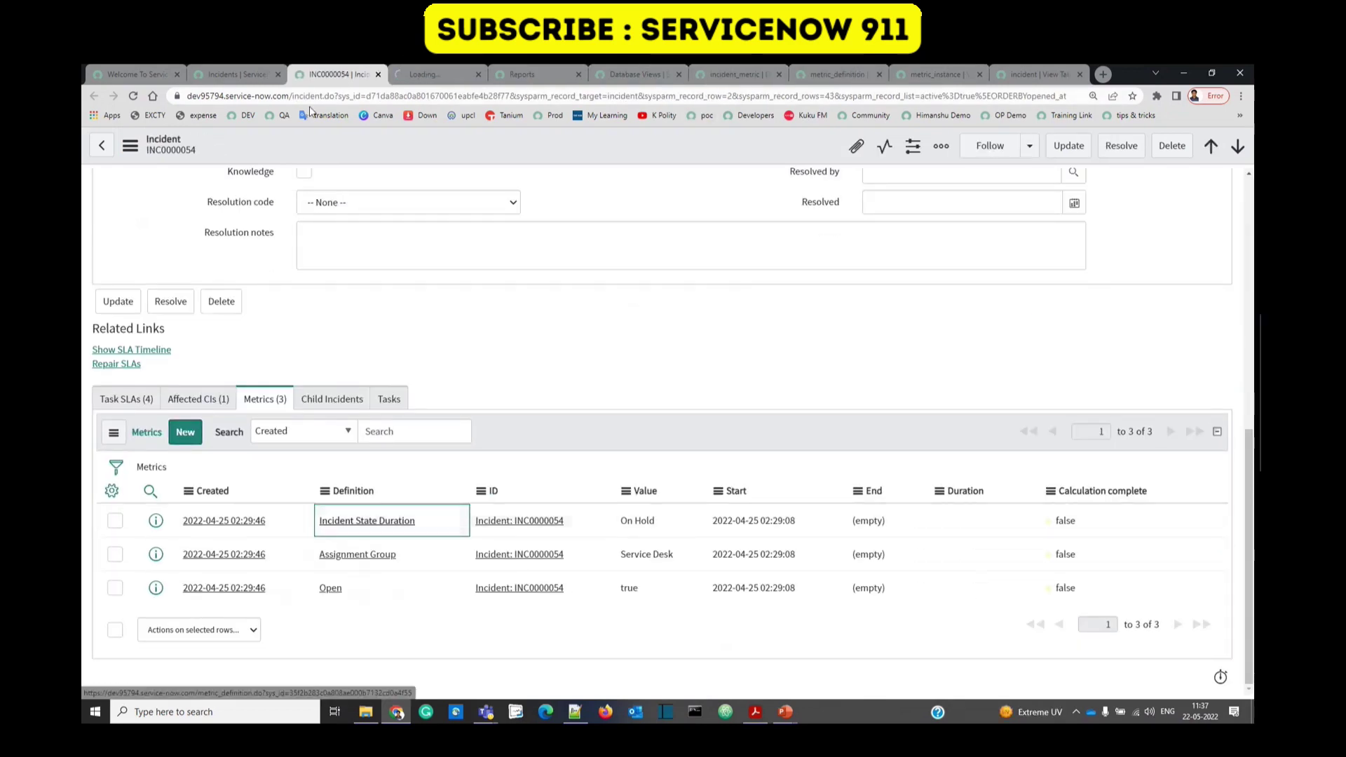
click(425, 77)
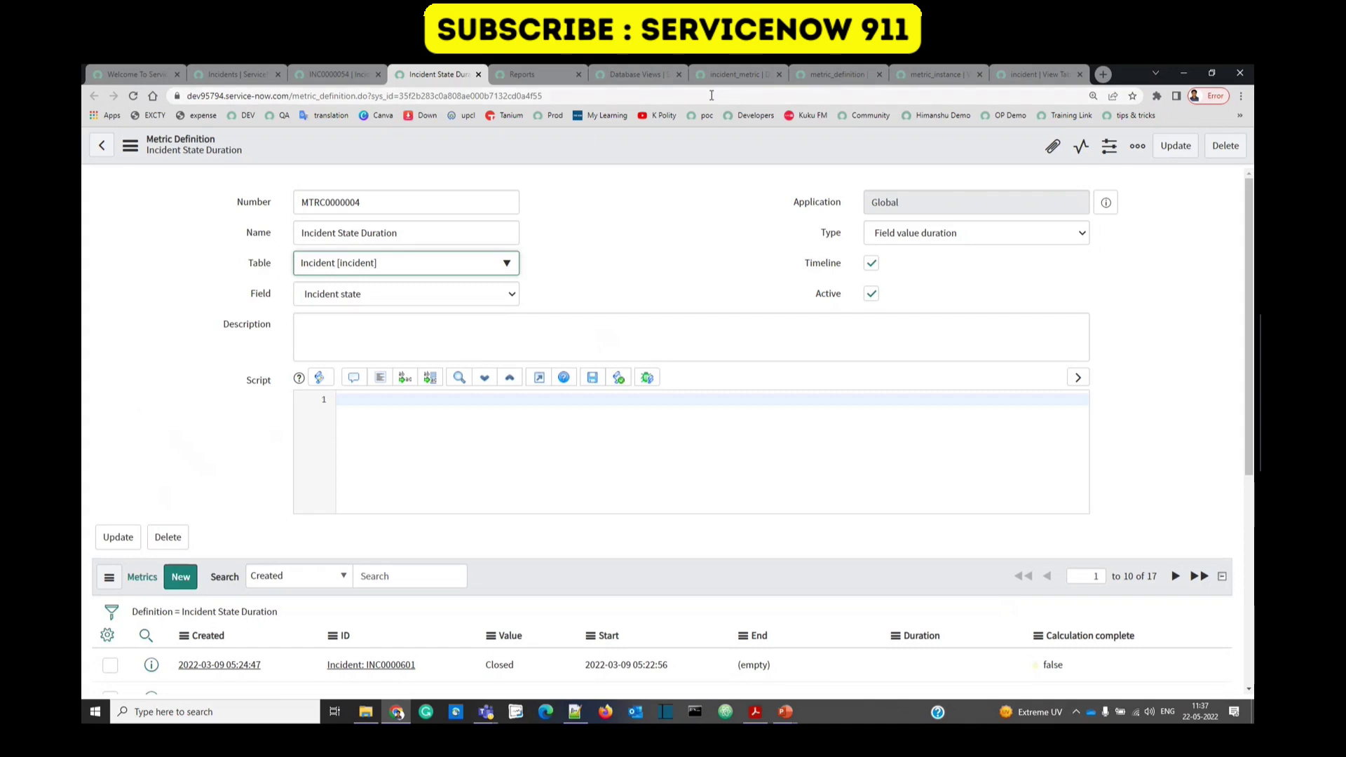
key(ctrl+8)
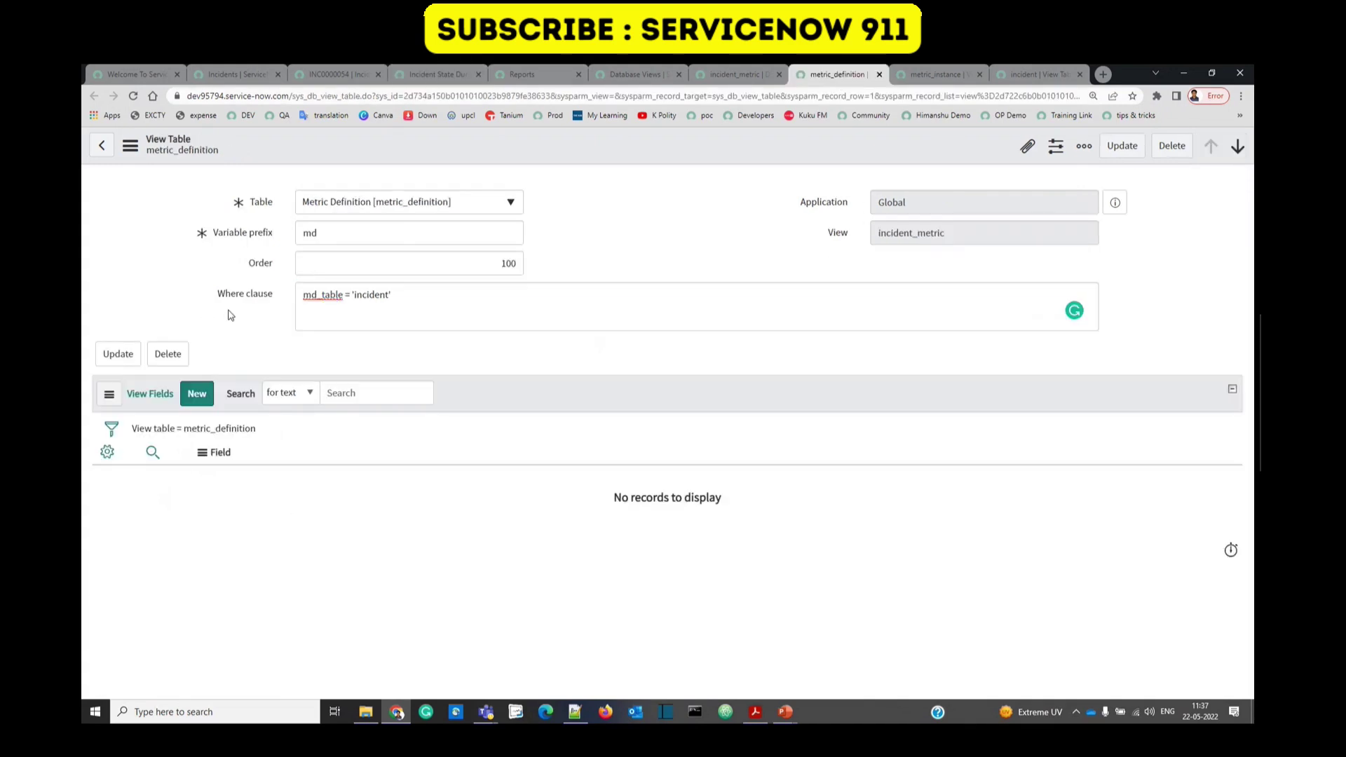
drag(344, 300, 303, 300)
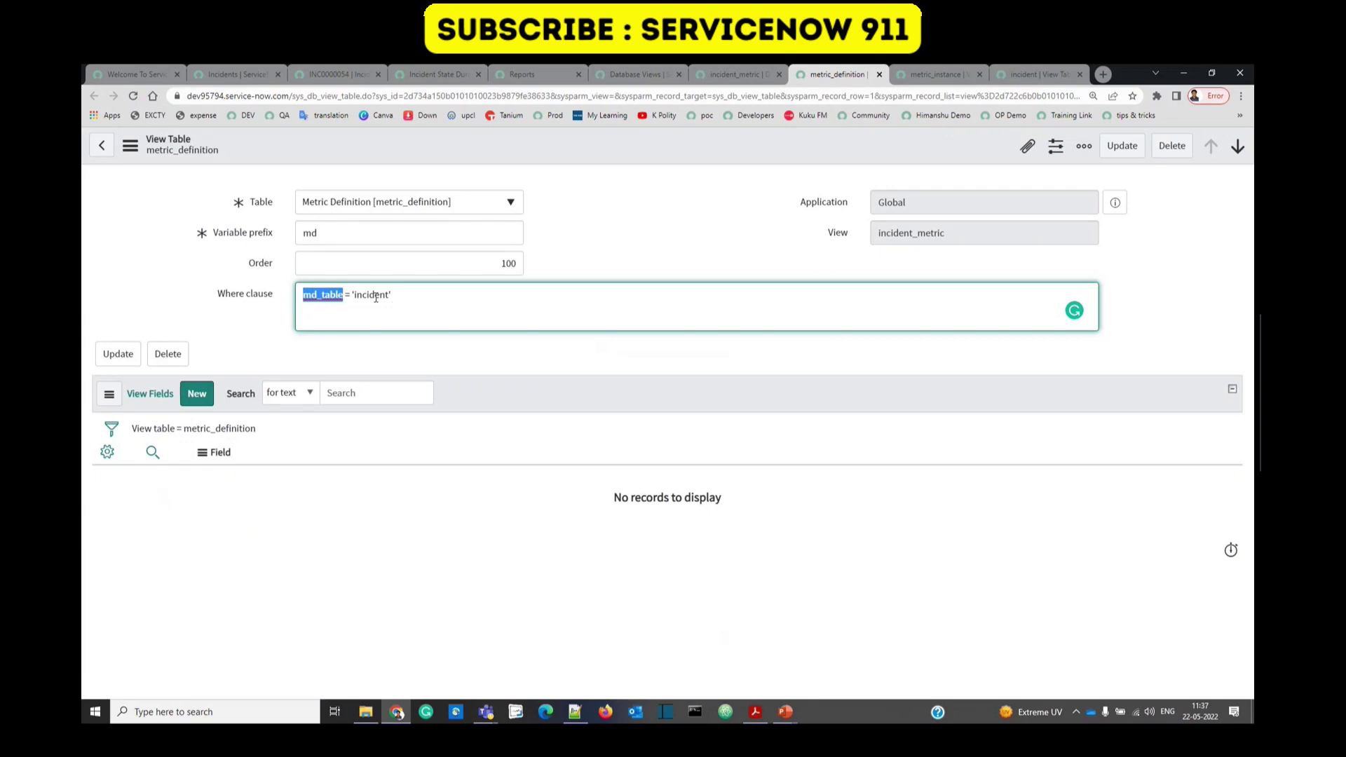
double_click(376, 297)
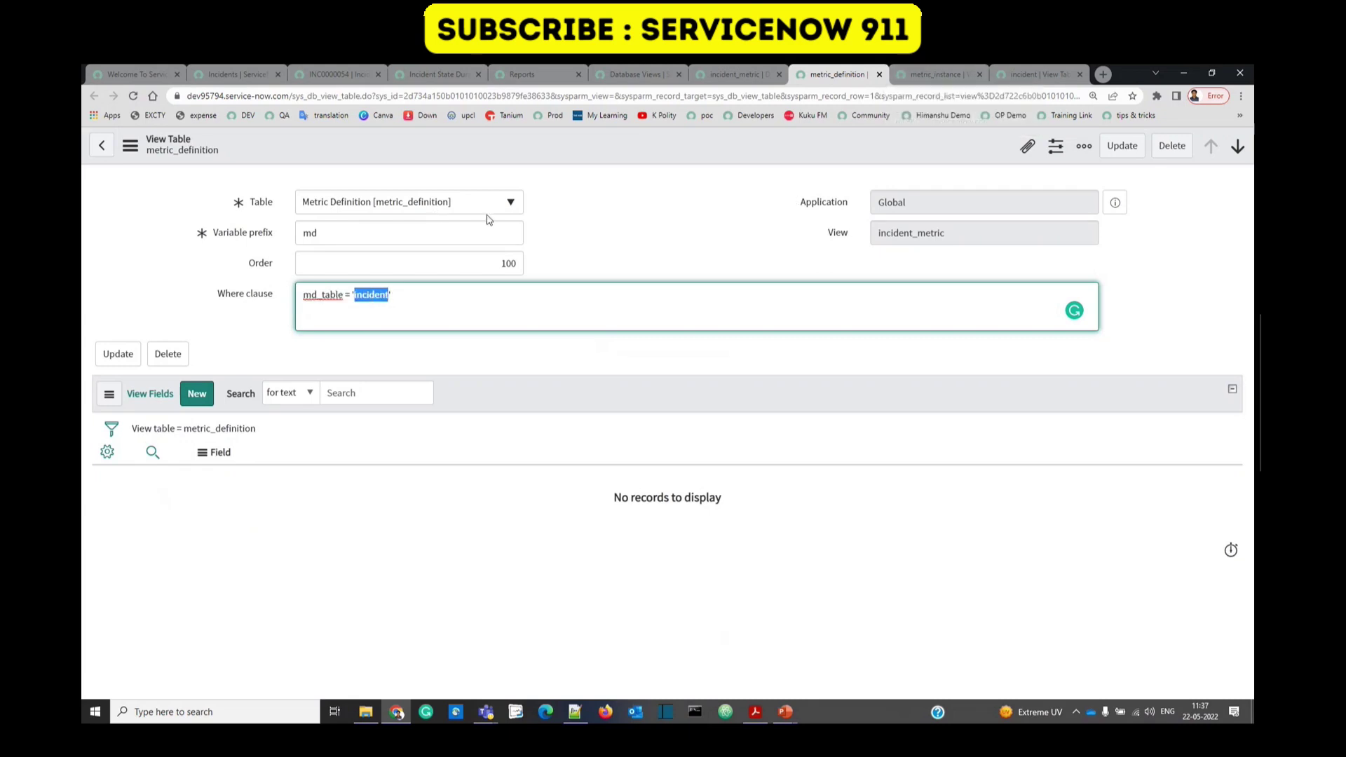
click(934, 79)
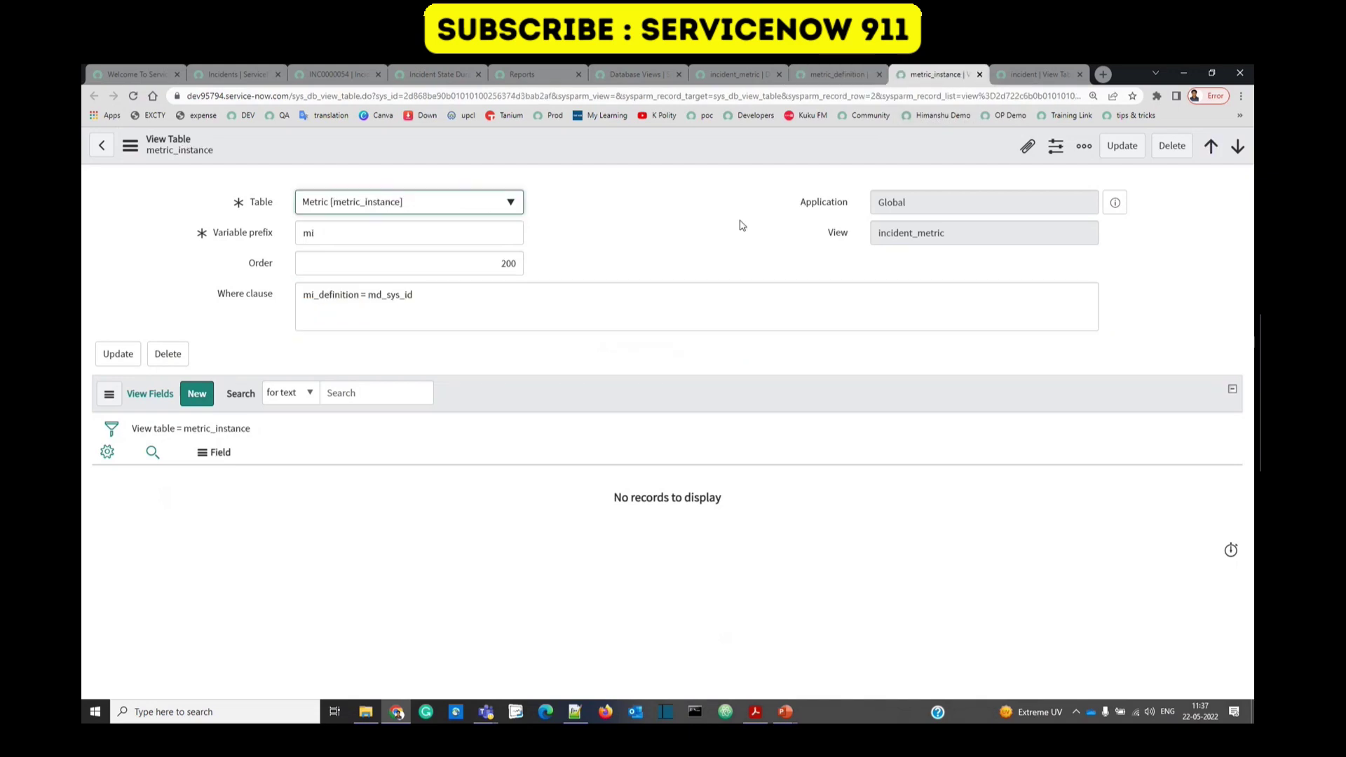
double_click(384, 241)
click(322, 237)
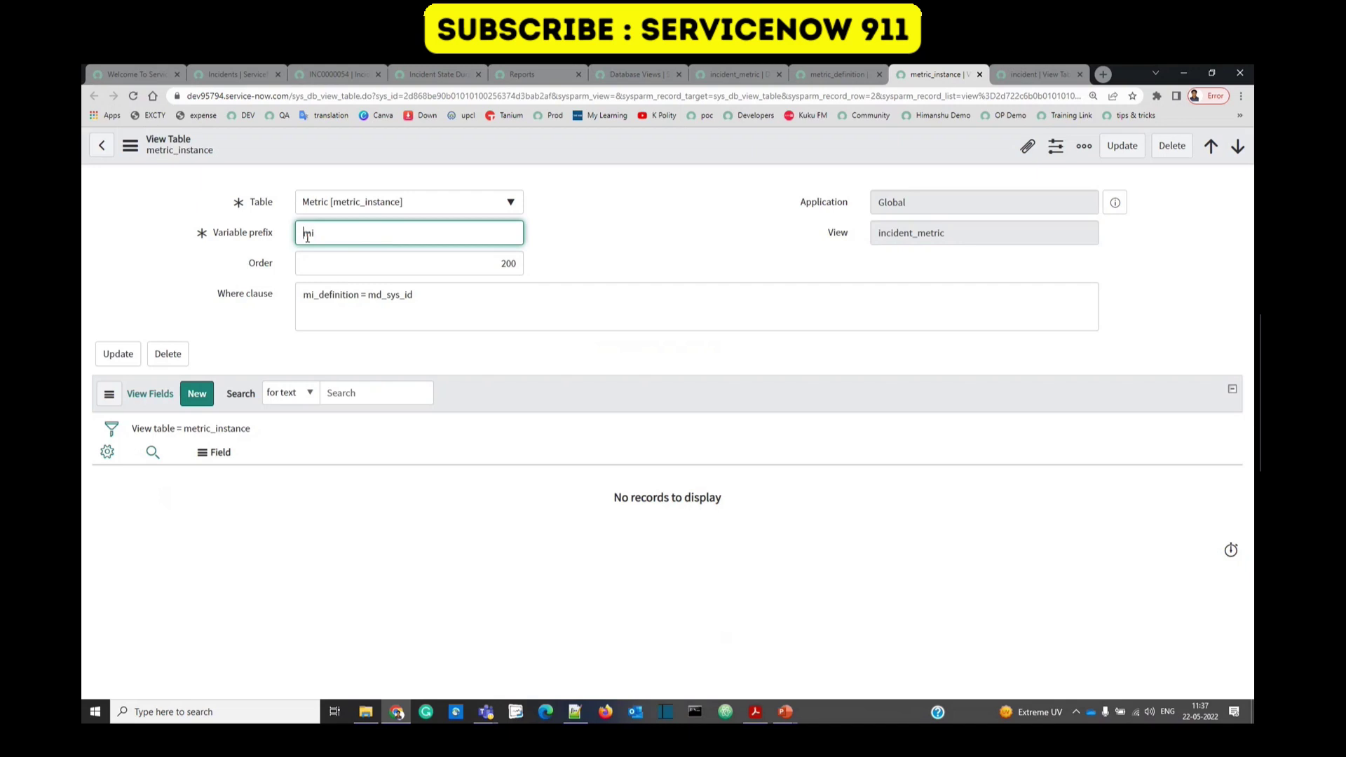
double_click(323, 237)
click(307, 300)
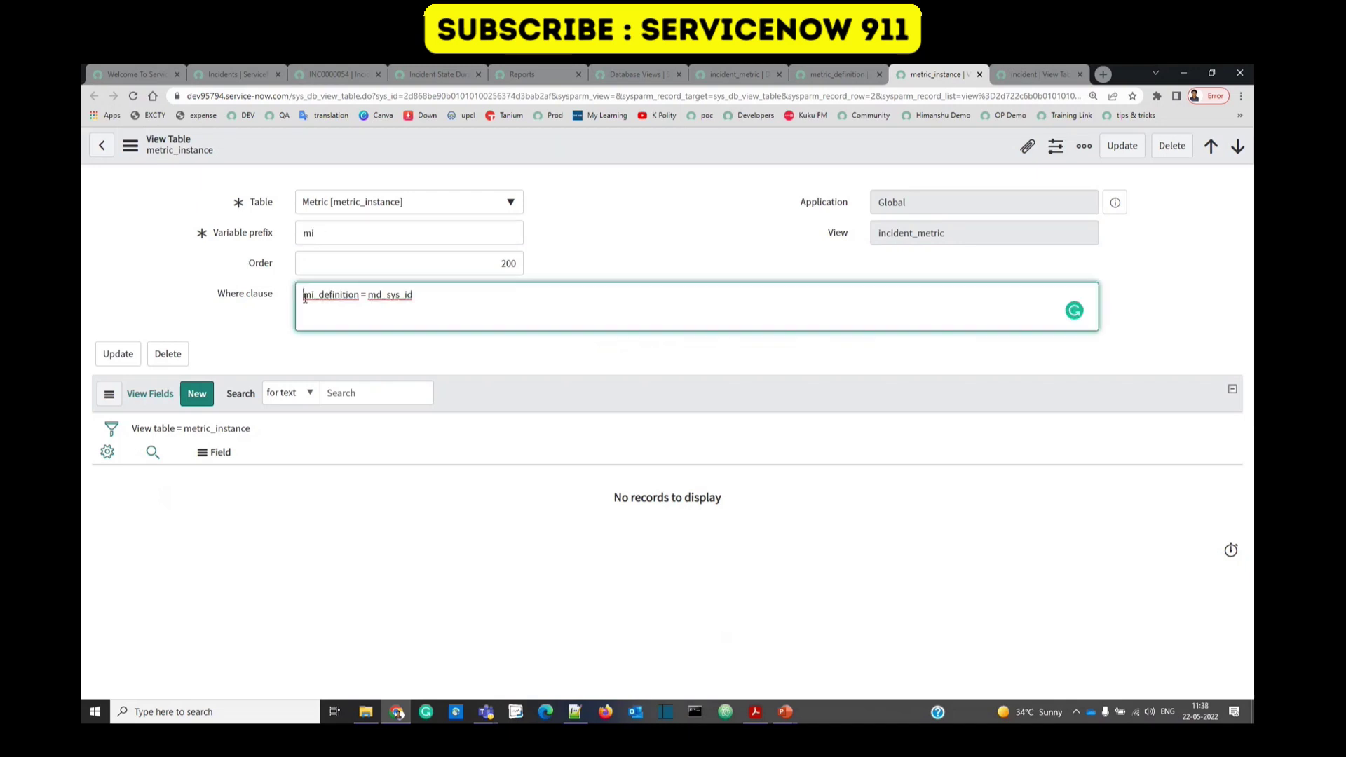
drag(302, 296, 312, 296)
click(336, 297)
double_click(337, 297)
double_click(336, 297)
click(337, 74)
scroll(250, 435, down, 5)
scroll(250, 434, down, 3)
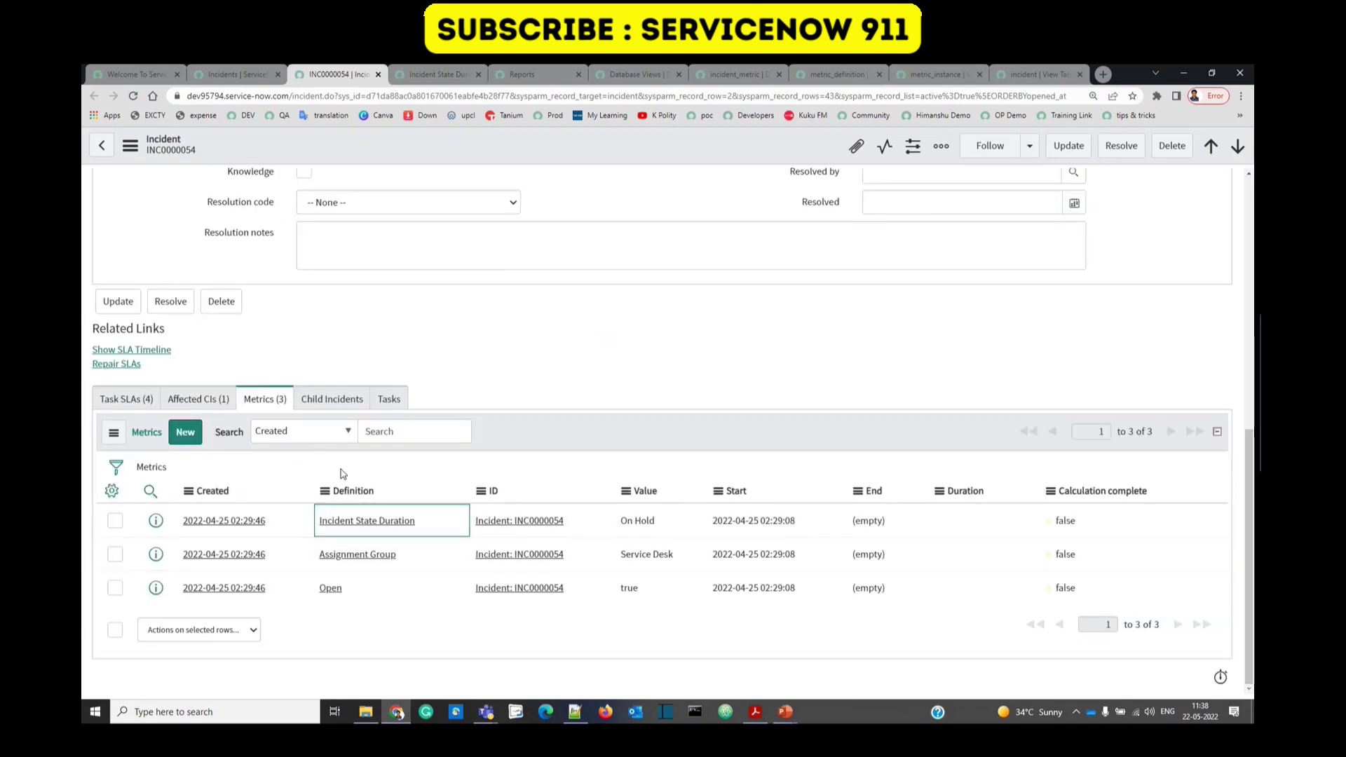
double_click(352, 491)
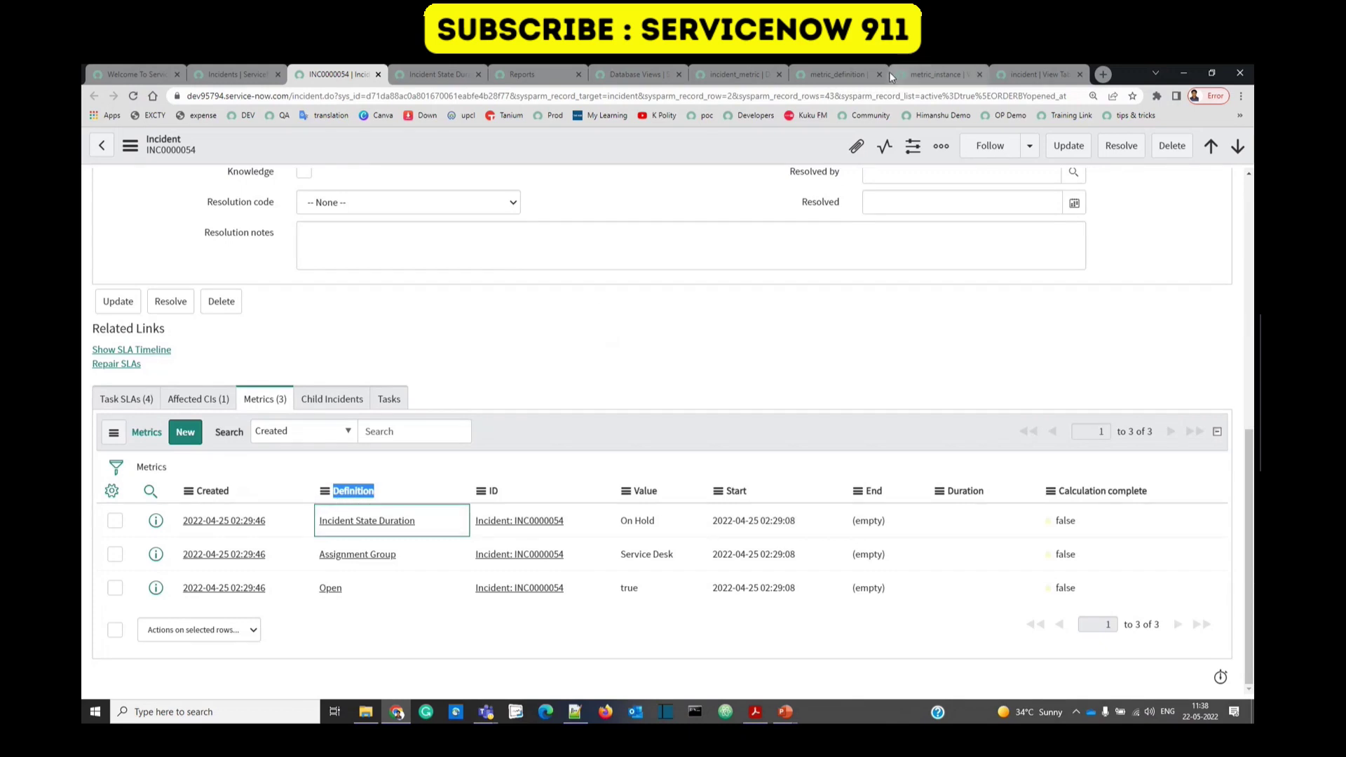
click(928, 73)
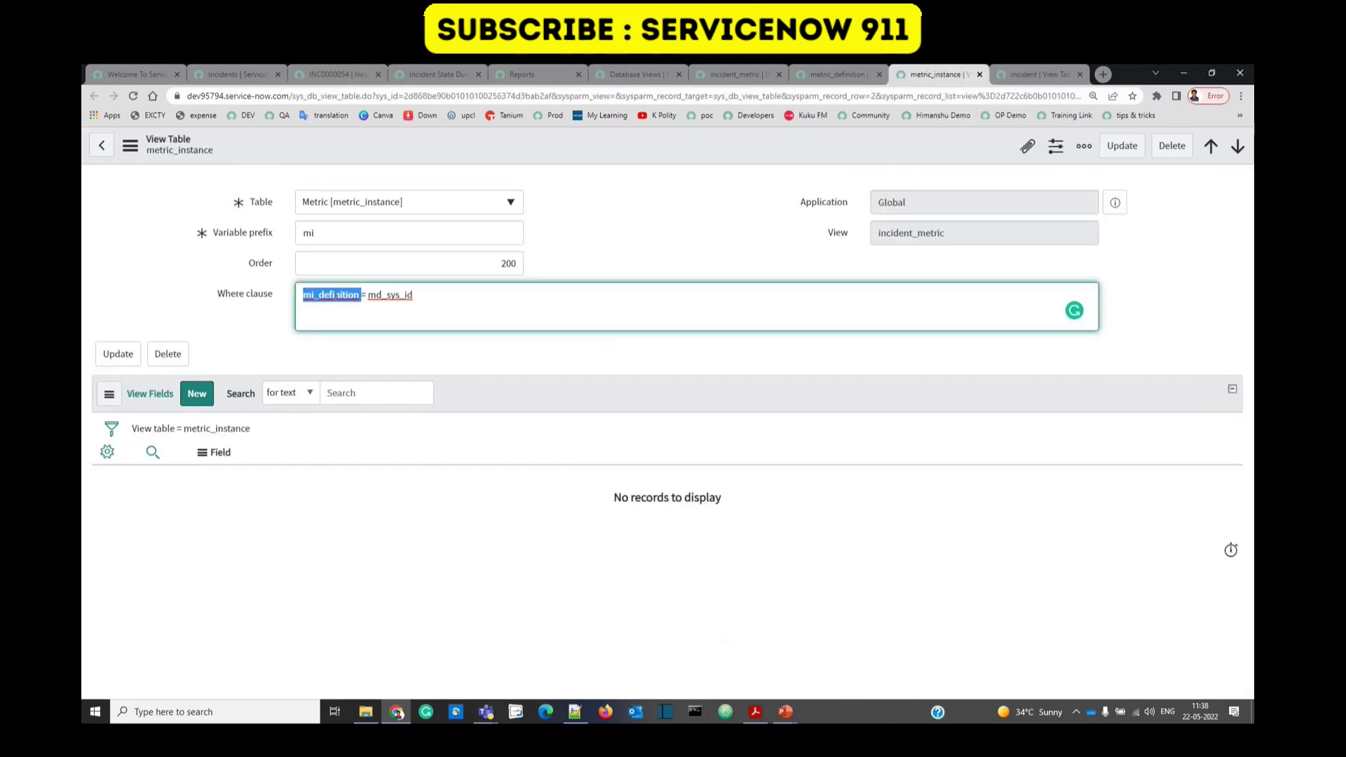
click(310, 297)
double_click(335, 299)
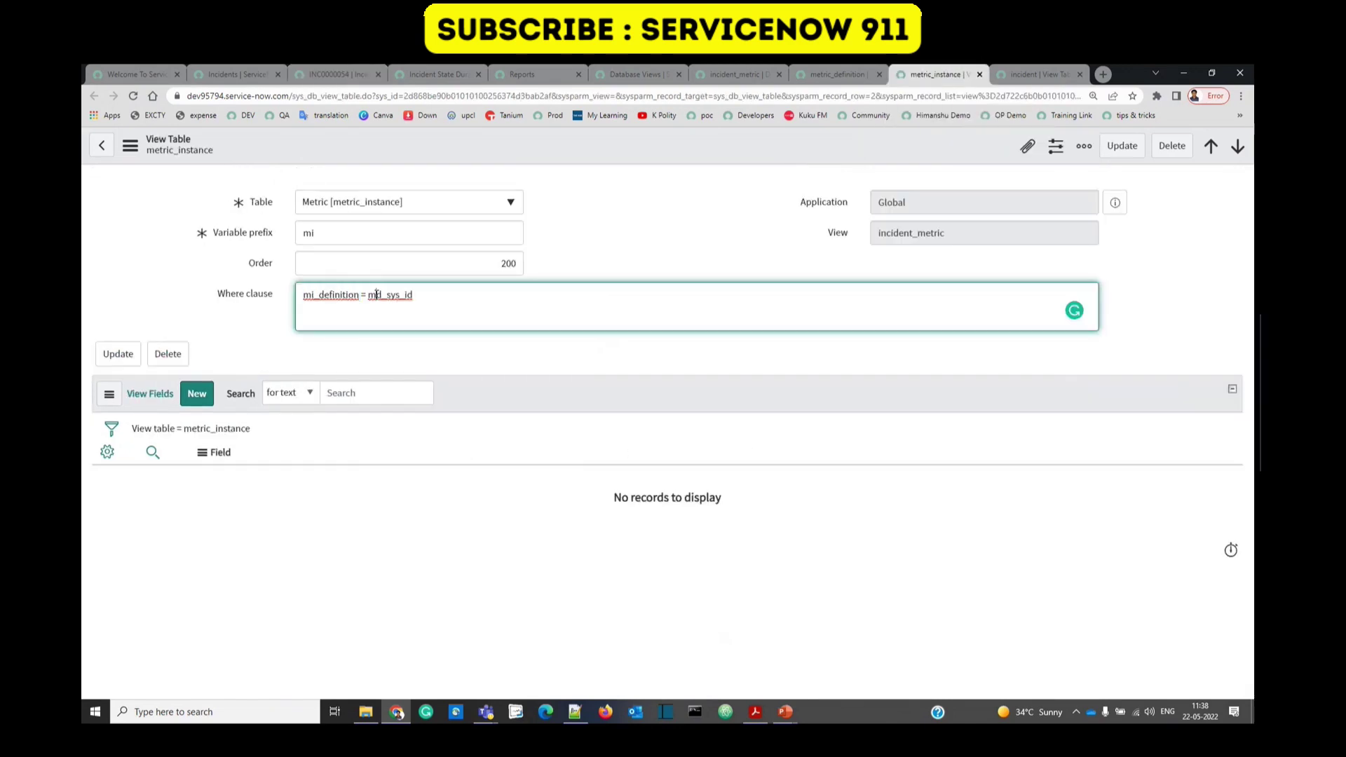
double_click(378, 295)
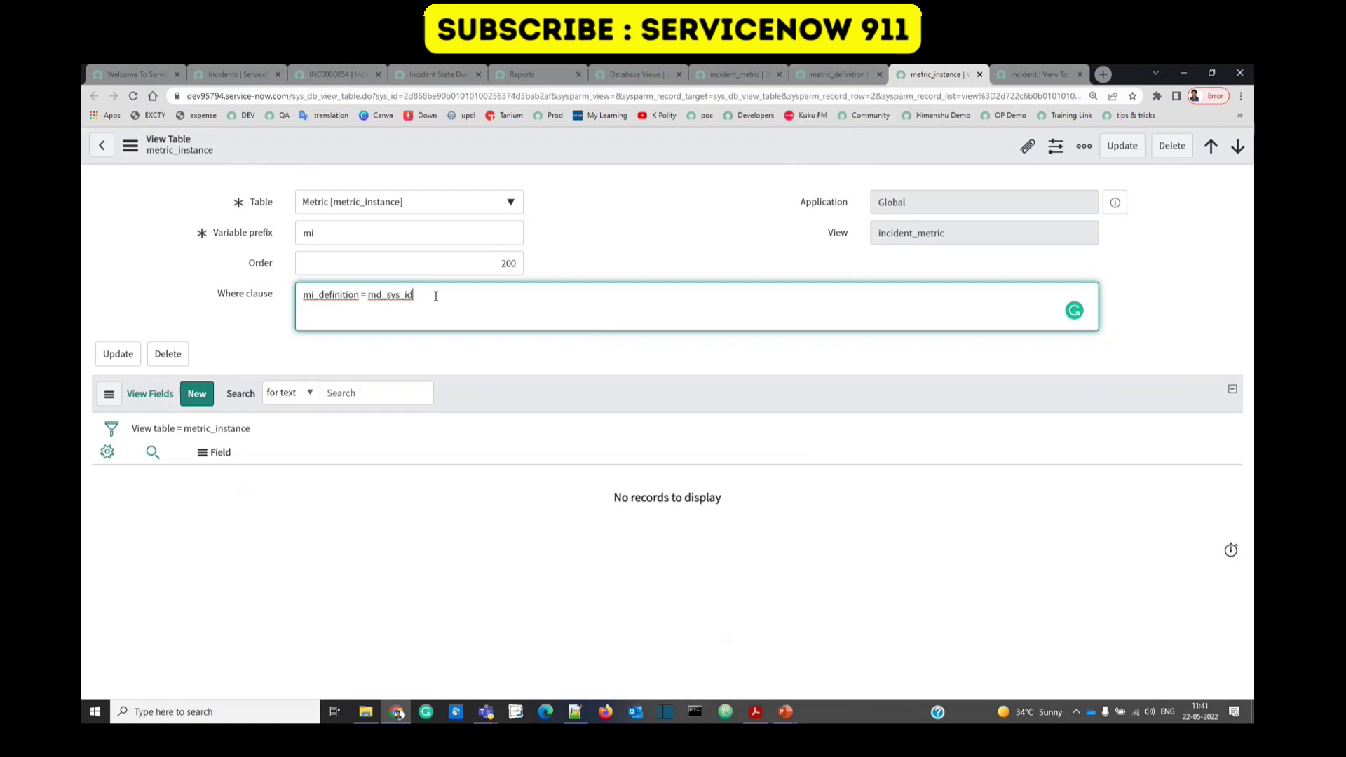
drag(435, 296, 287, 305)
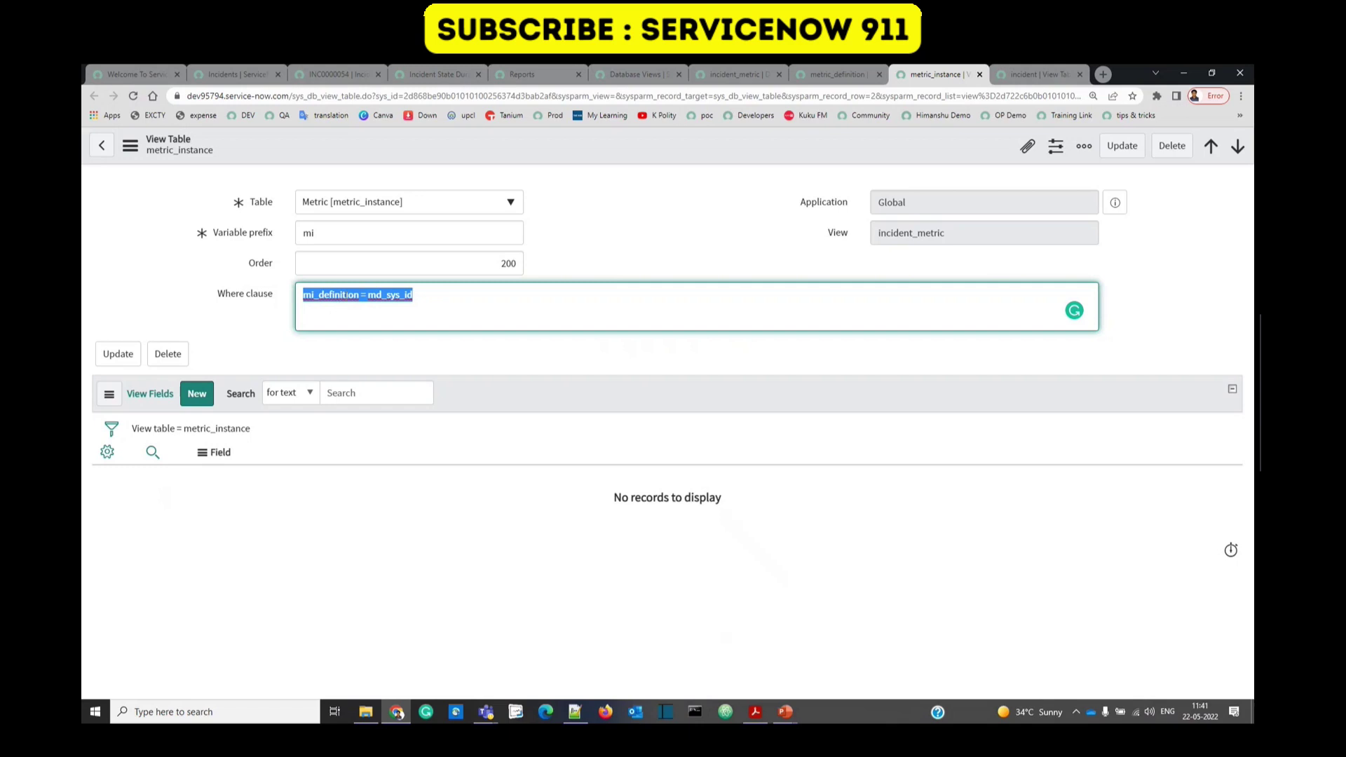
click(645, 241)
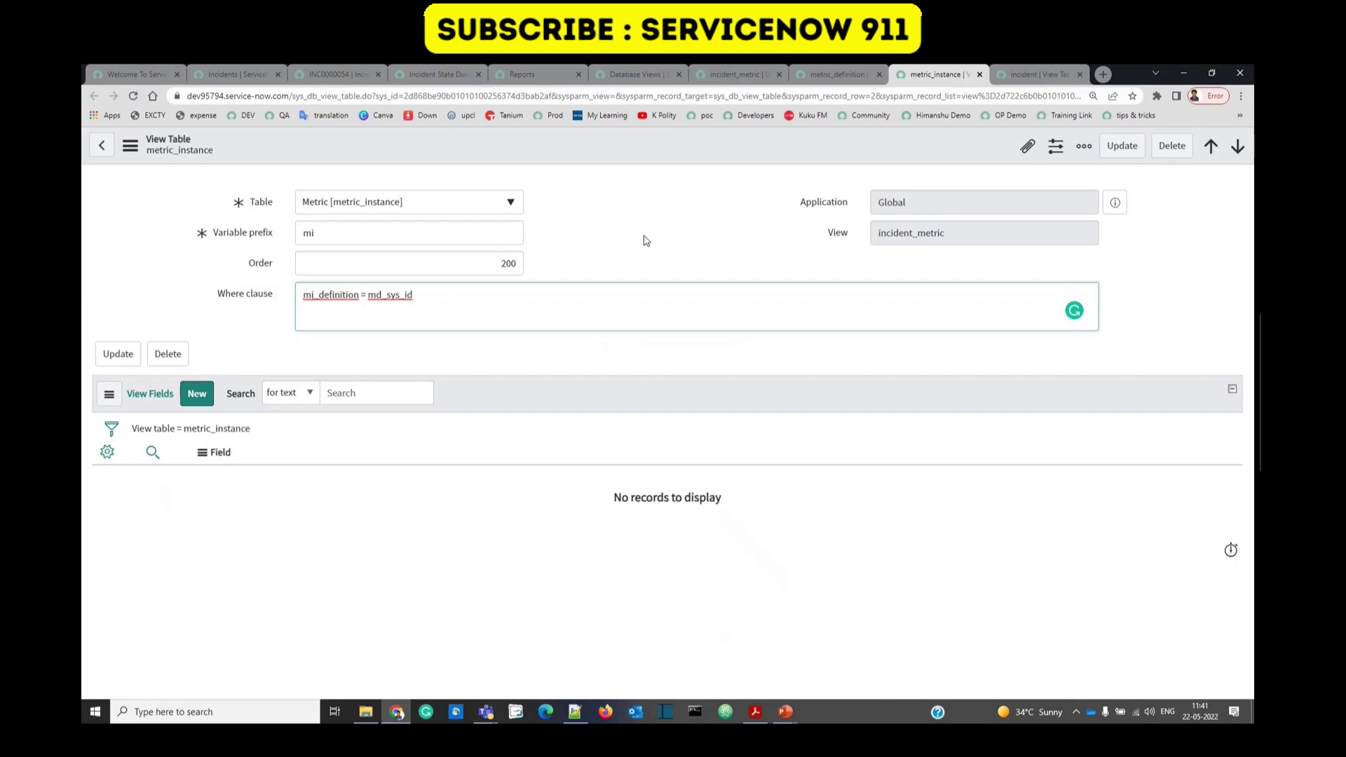
key(ctrl+Tab)
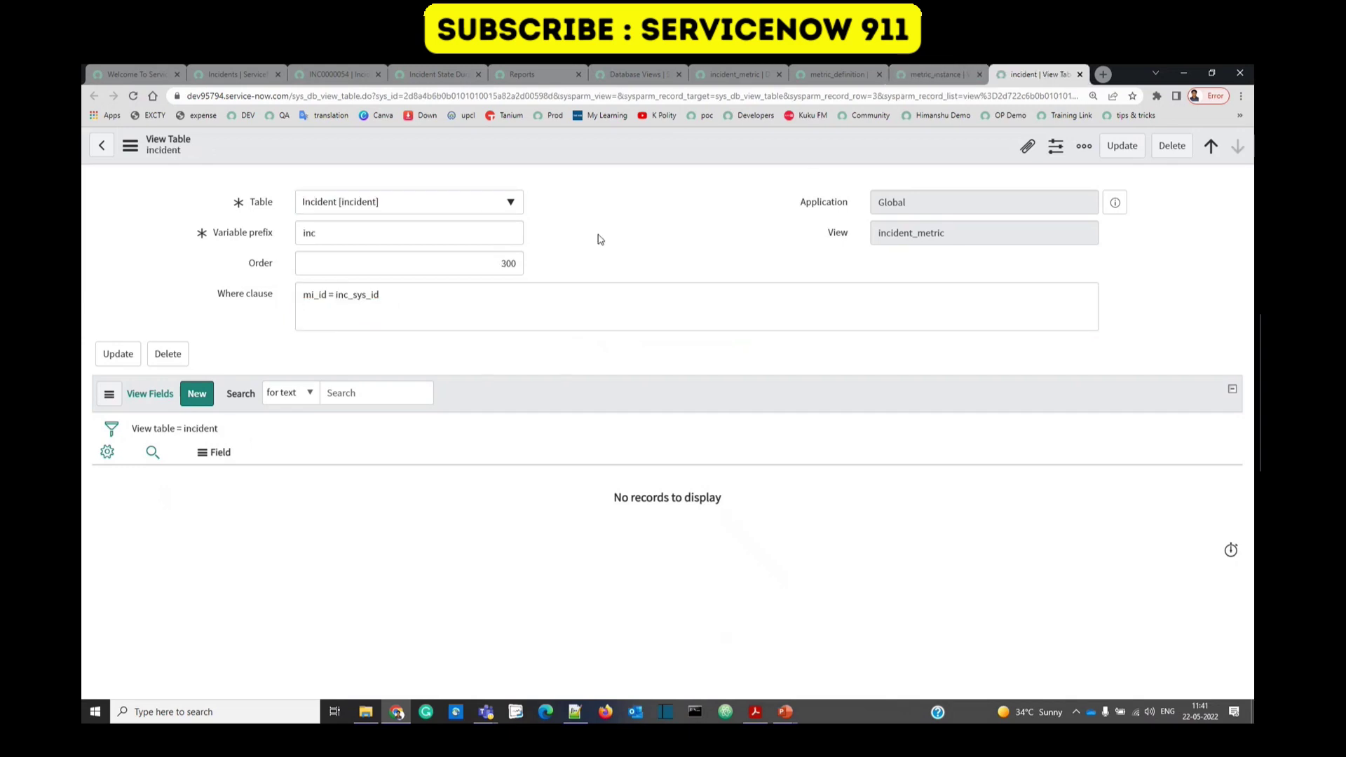
Match the incident join condition mi_id = inc_sys_id against INC0000054's metrics, then return to incident_metric.
click(307, 297)
drag(306, 297, 326, 295)
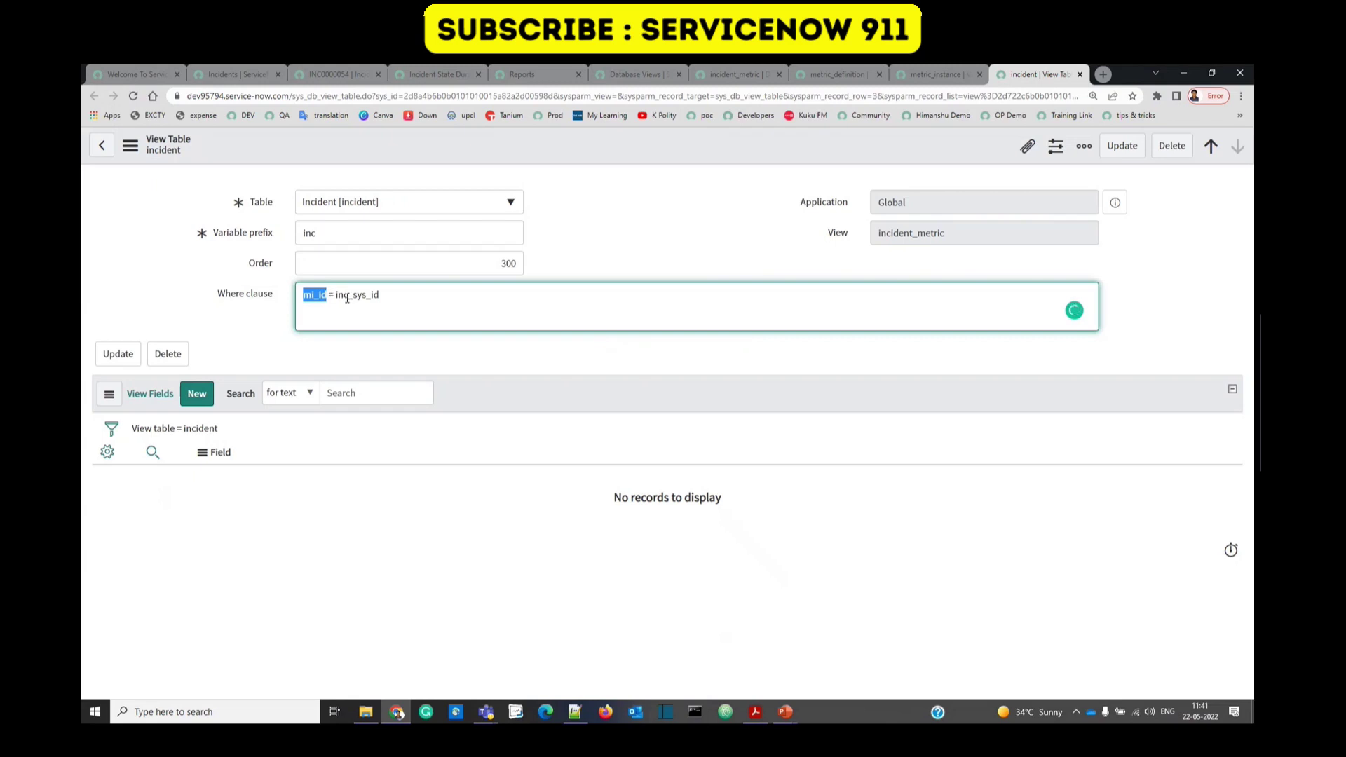
click(338, 75)
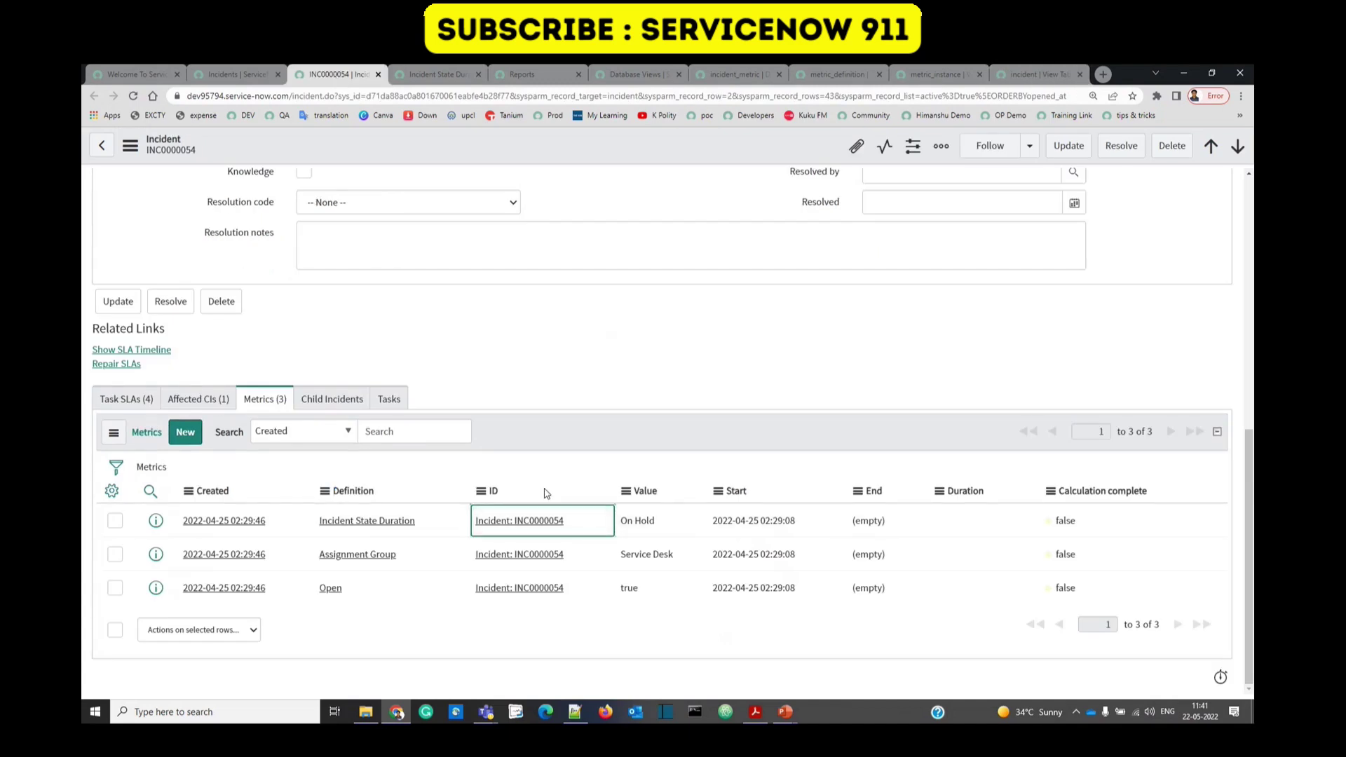
double_click(494, 492)
drag(593, 522, 477, 540)
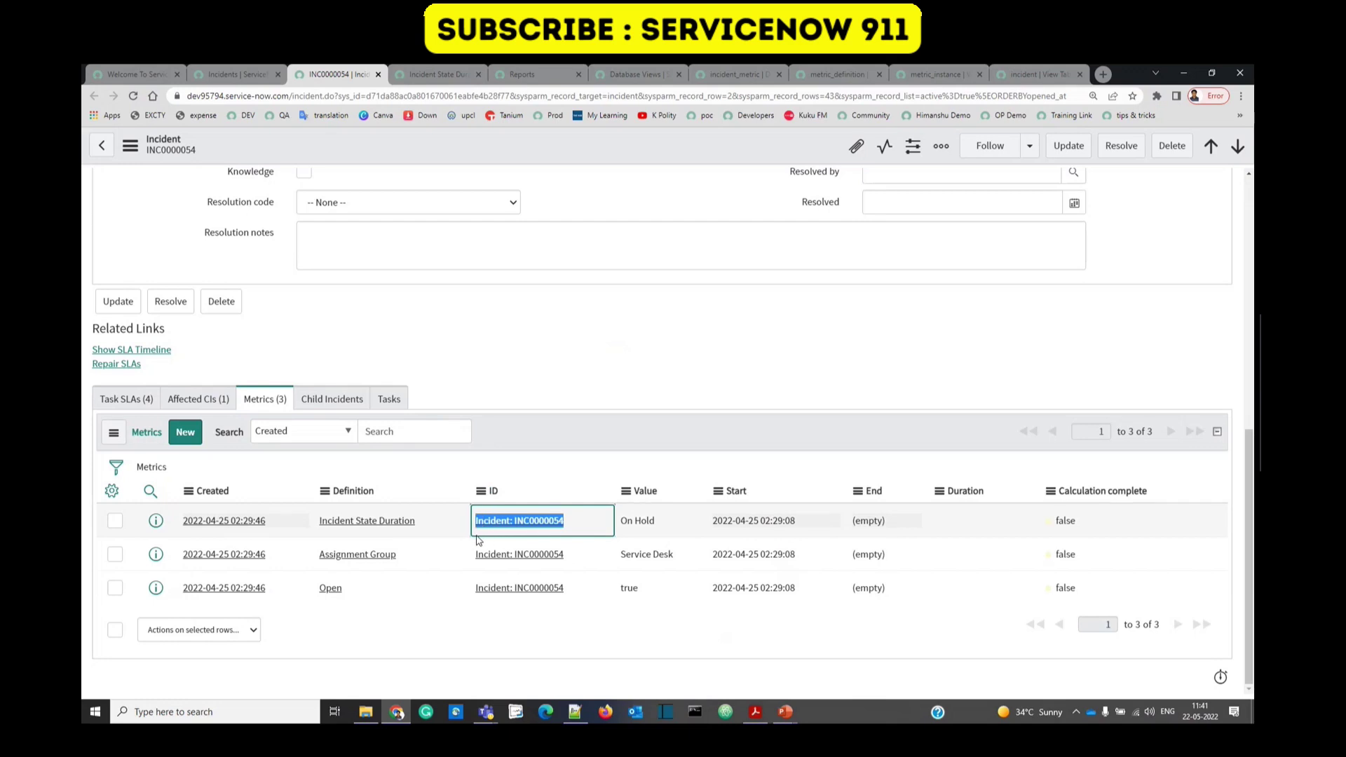
click(572, 535)
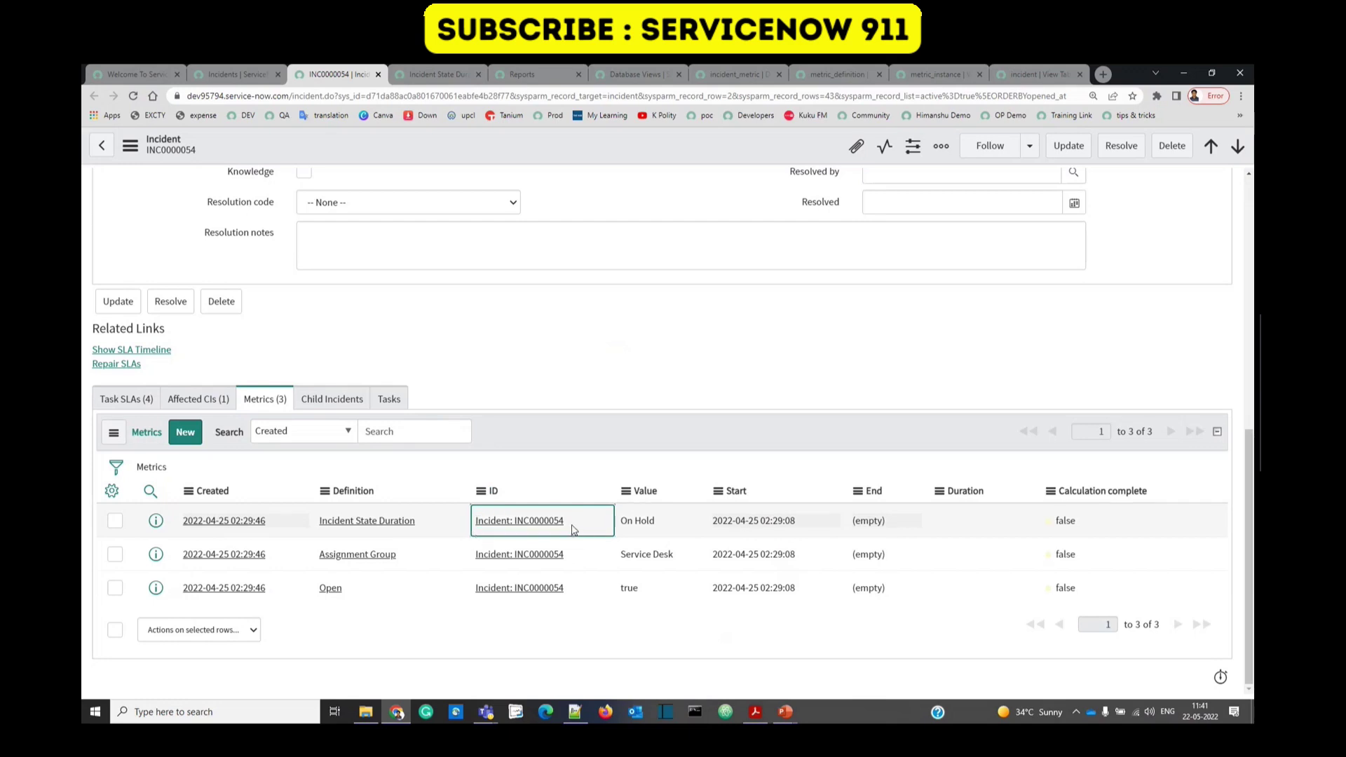
drag(583, 530, 475, 535)
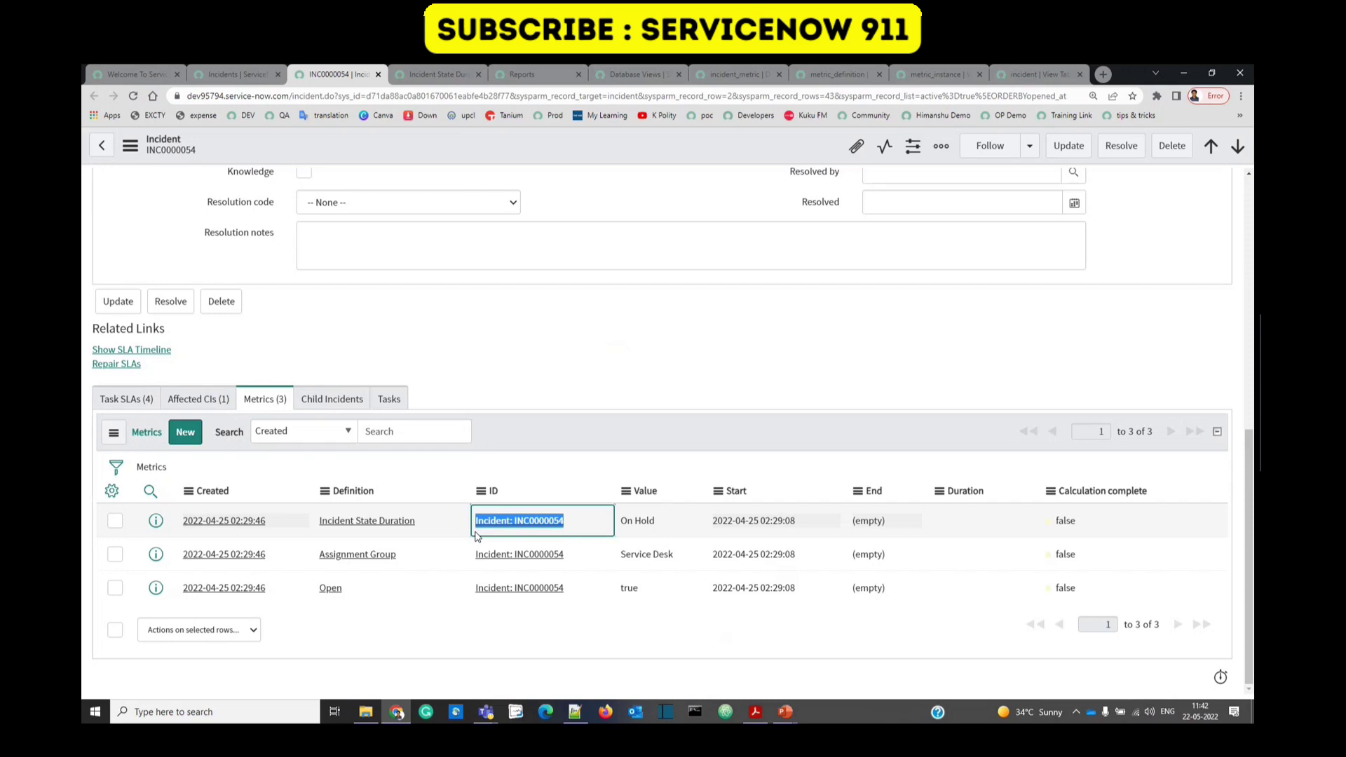
key(ctrl+7)
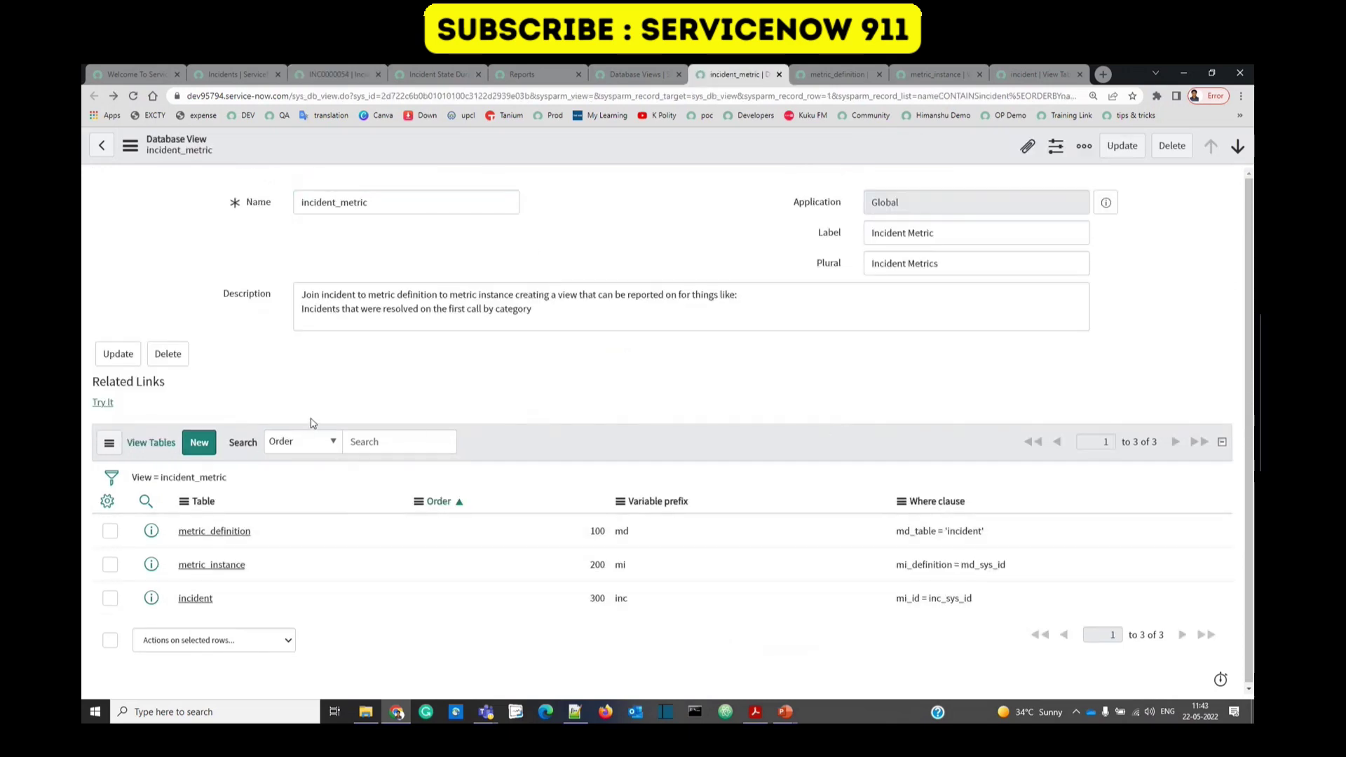
Run Try It on incident_metric to open incident_metric_list.do with 53 joined records.
click(102, 404)
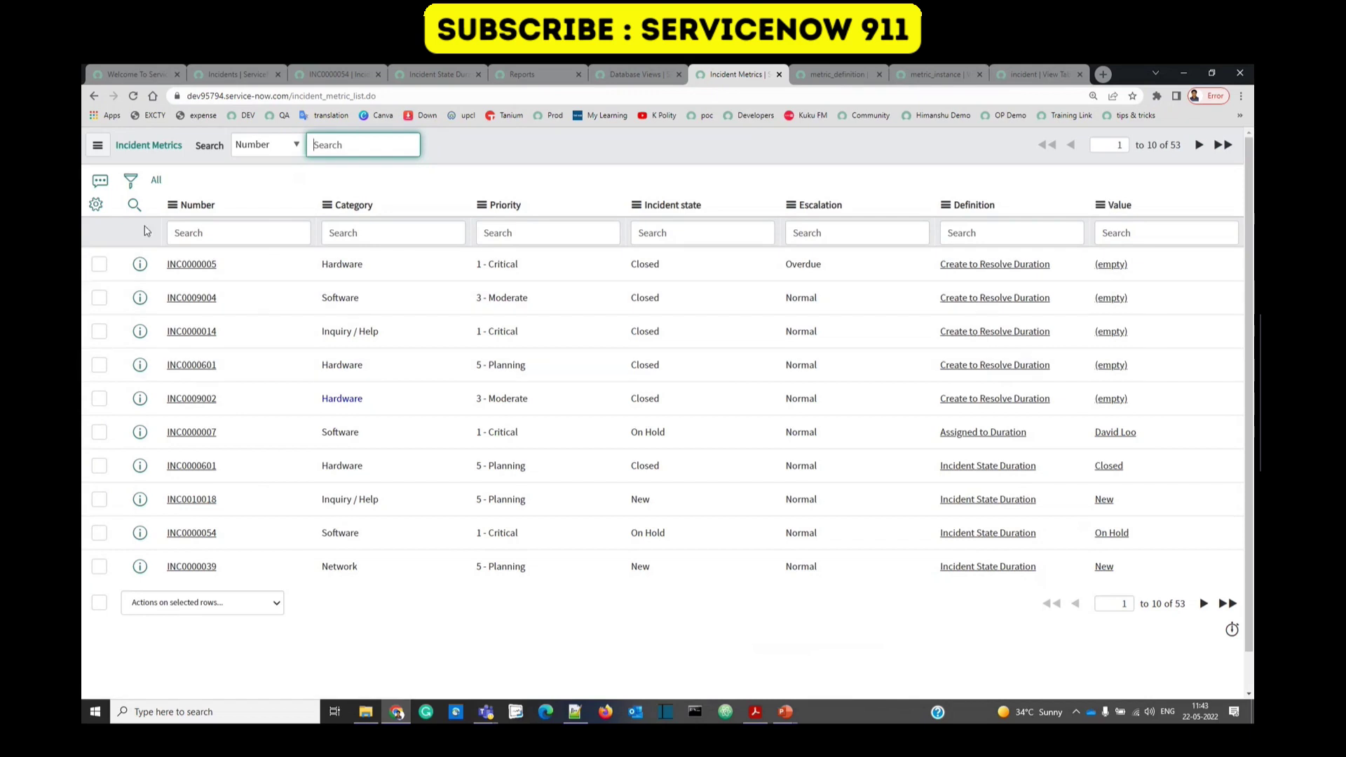
double_click(310, 96)
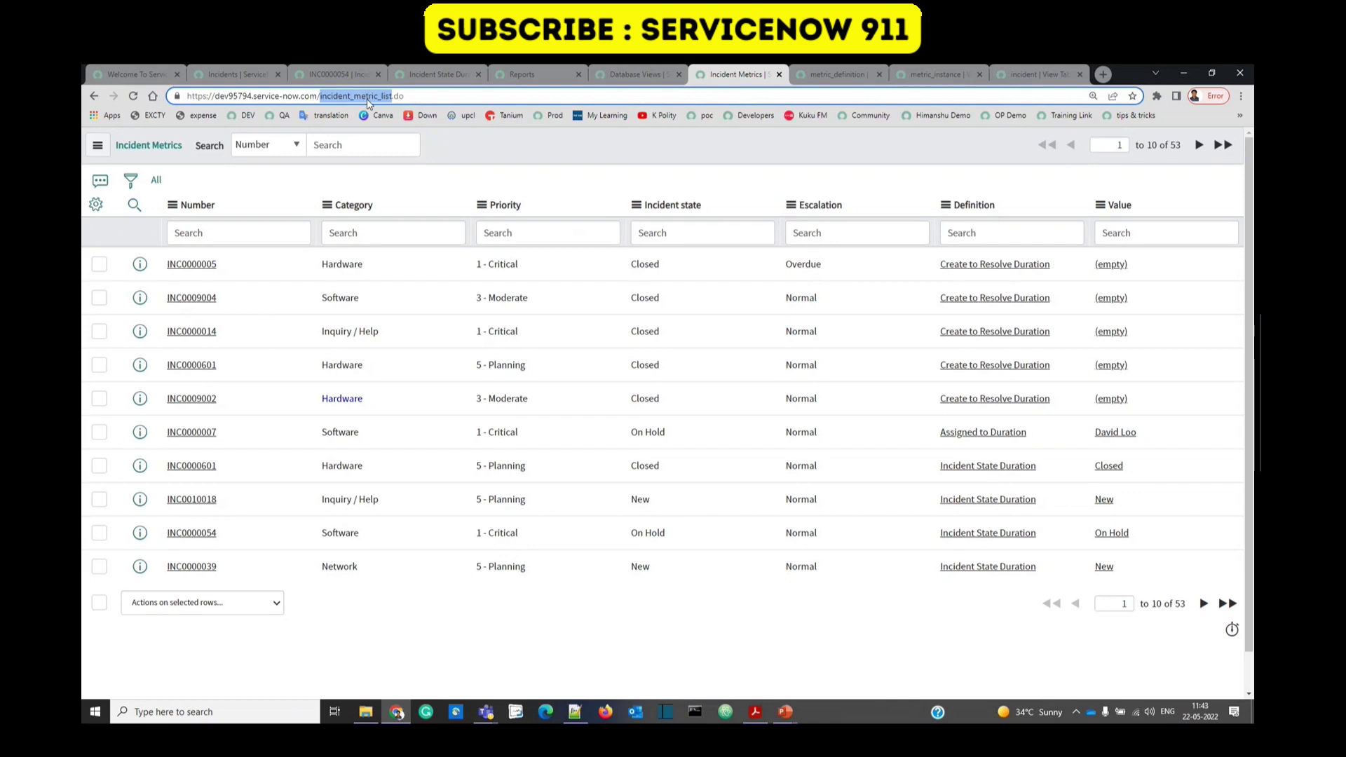
click(363, 188)
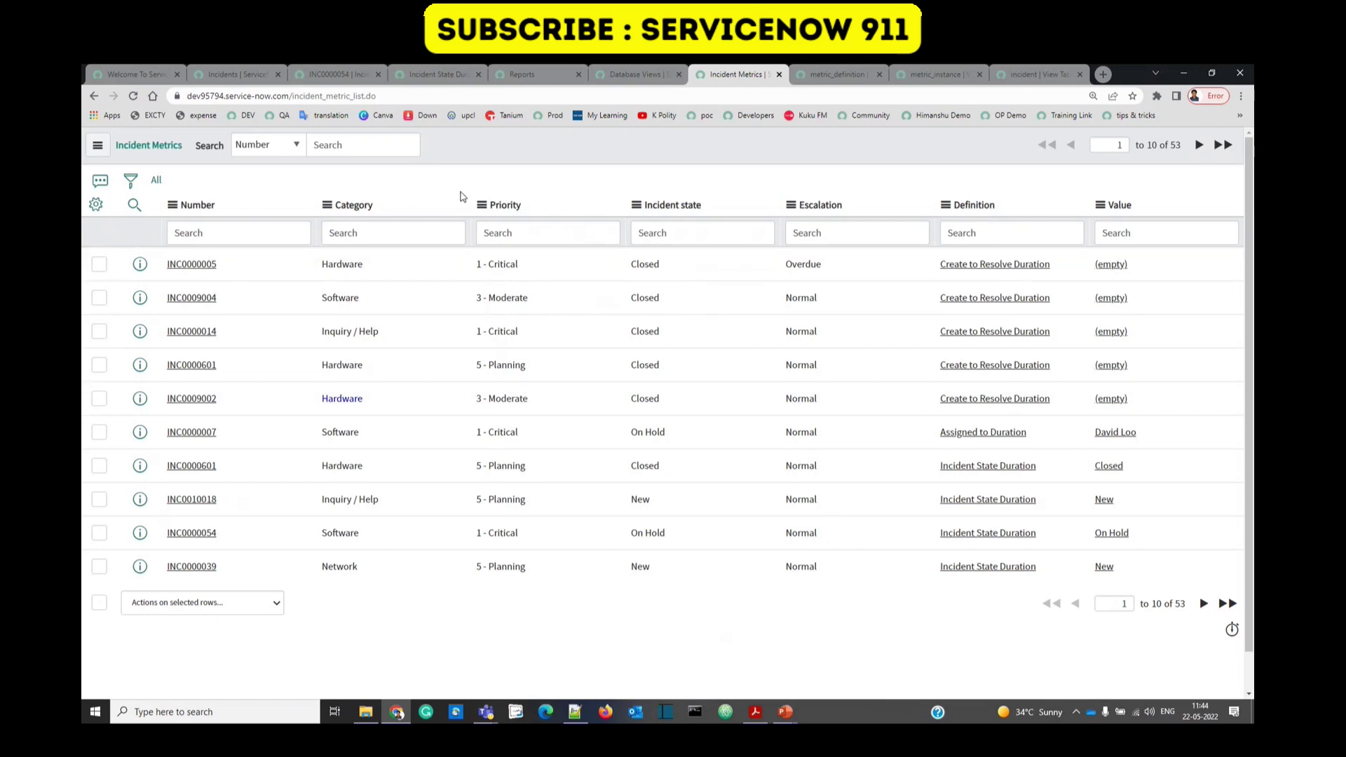
click(617, 81)
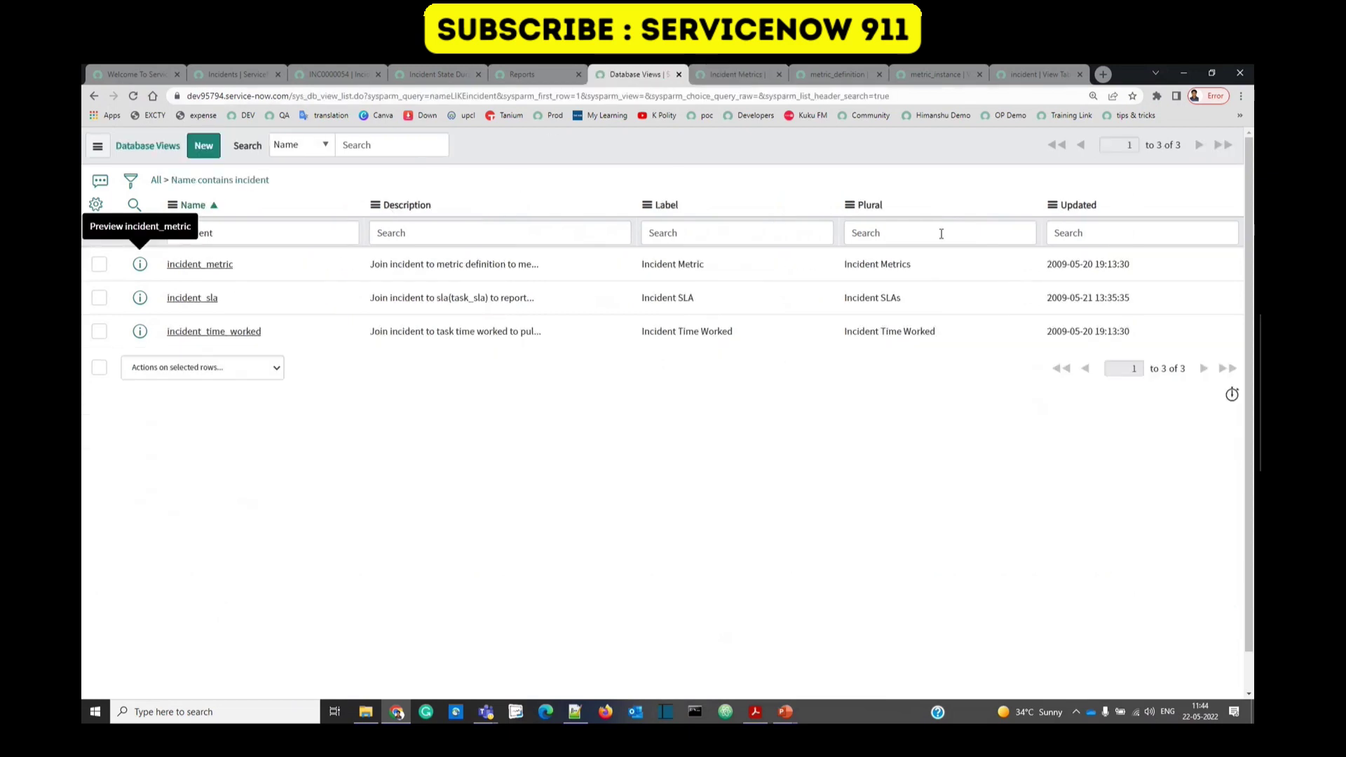
click(735, 81)
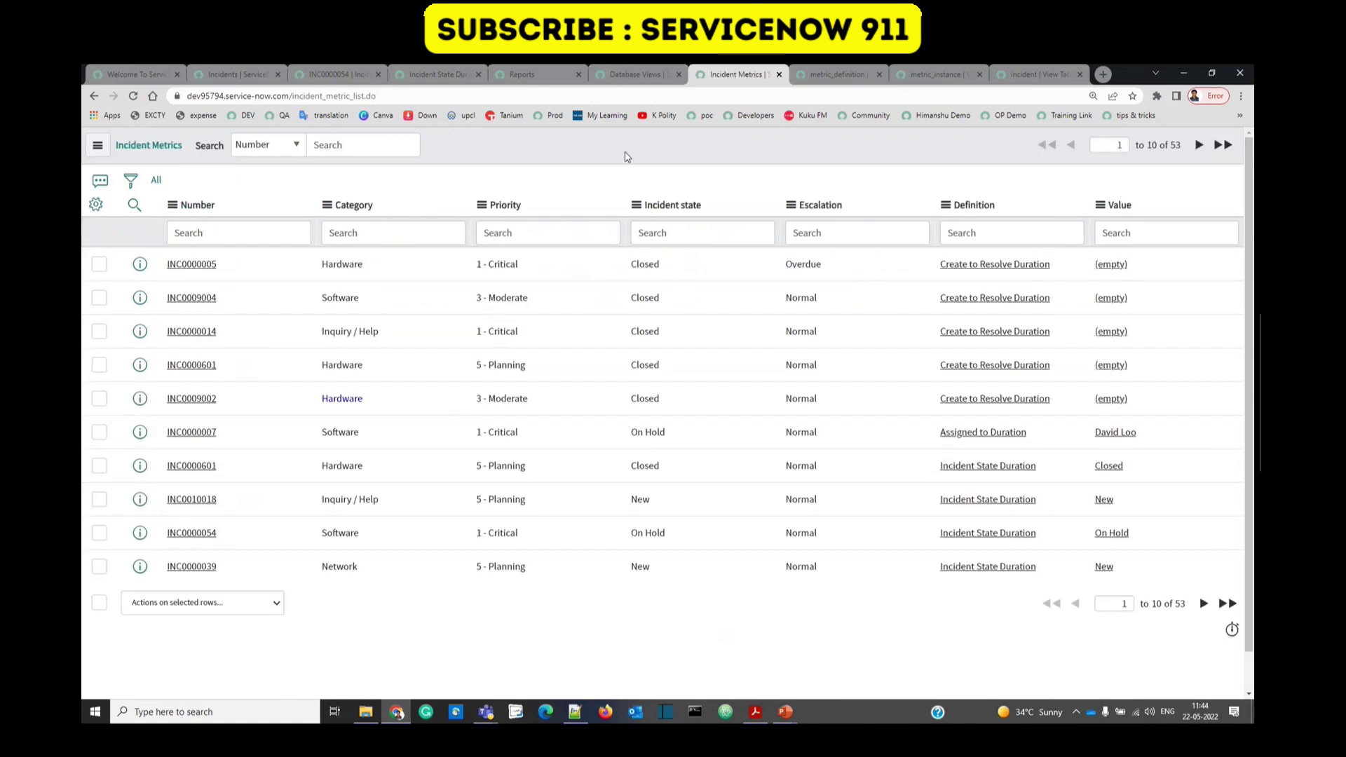